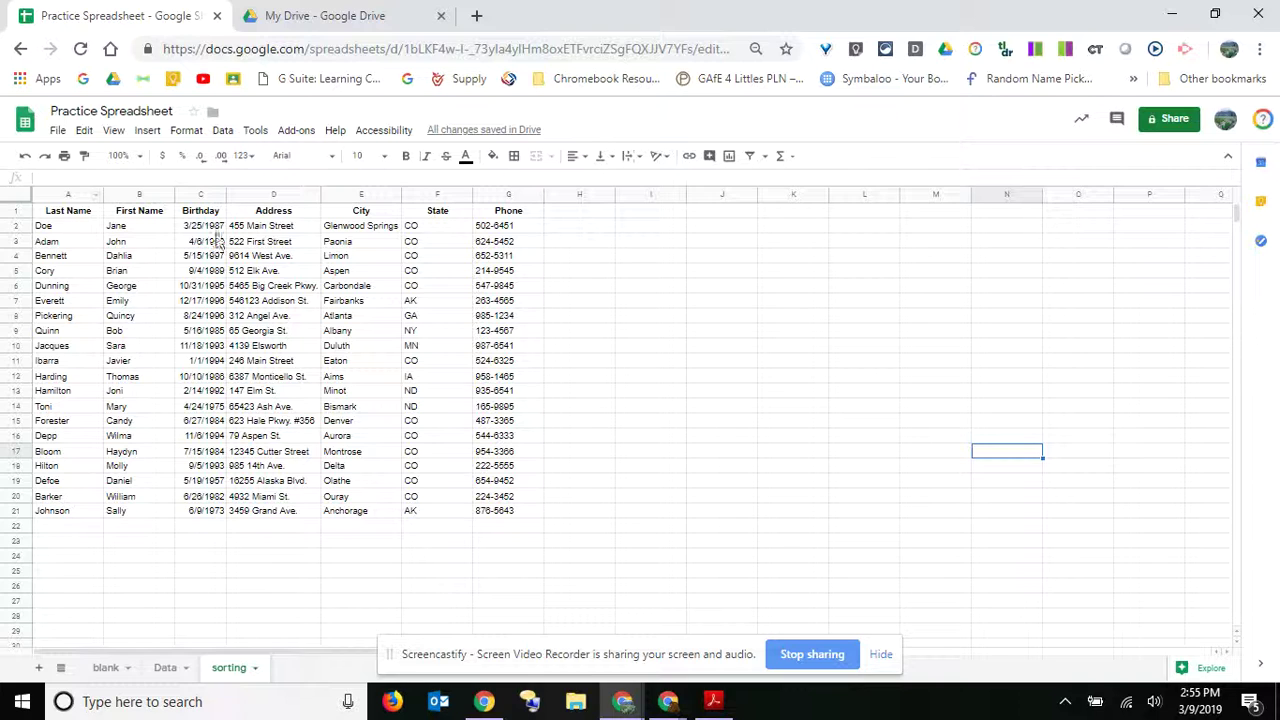
# - Sort the entire sheet by State from A to Z, treating the first row as a header row
pyautogui.click(15, 198)
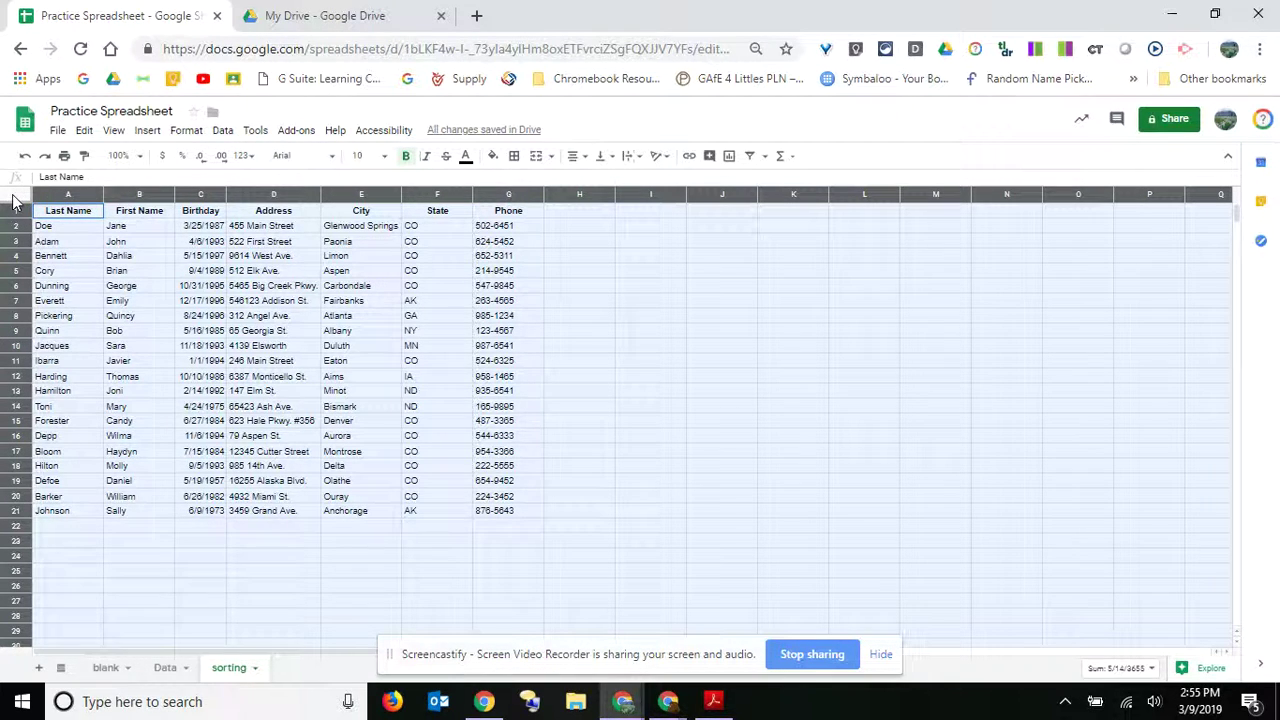
pyautogui.click(188, 132)
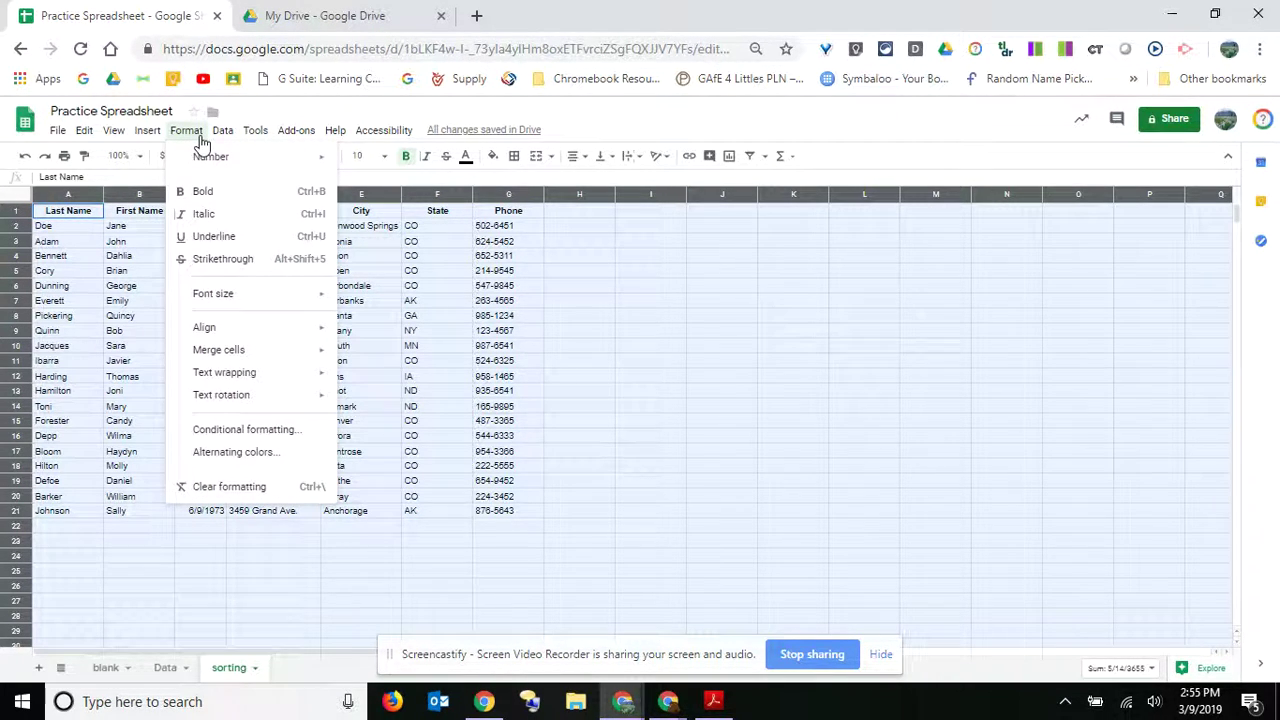
pyautogui.moveTo(217, 140)
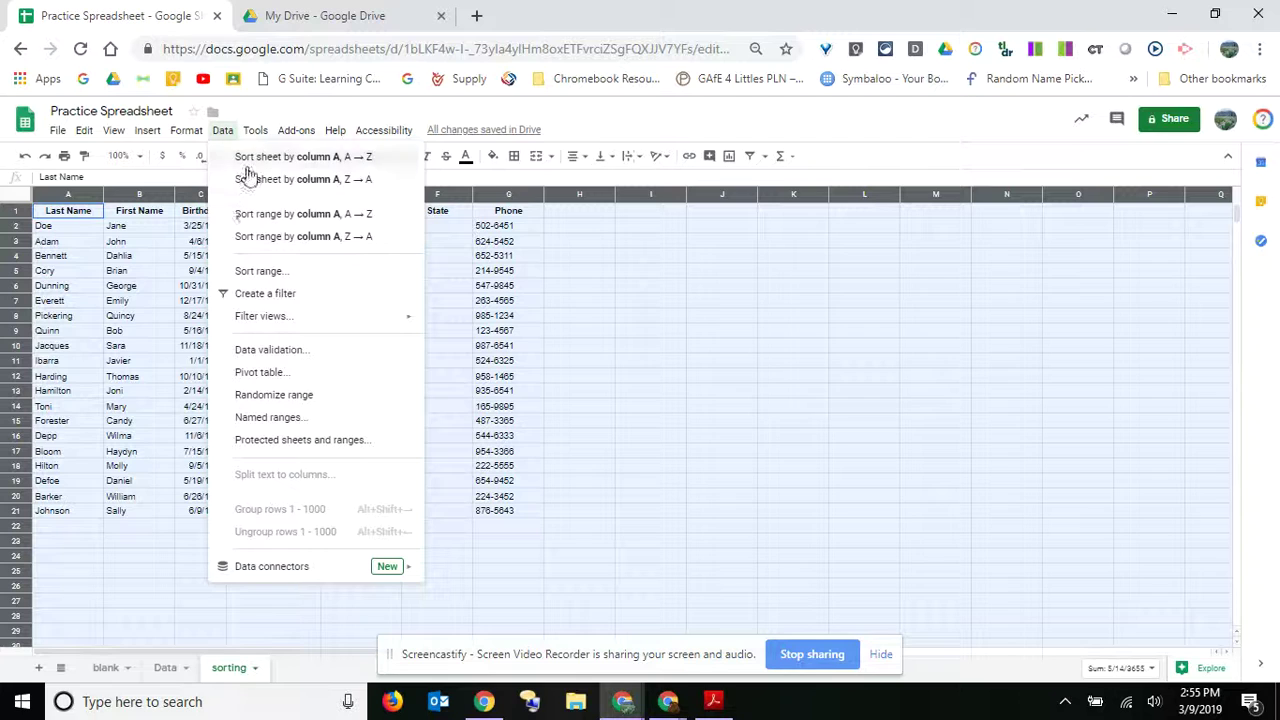
pyautogui.click(262, 272)
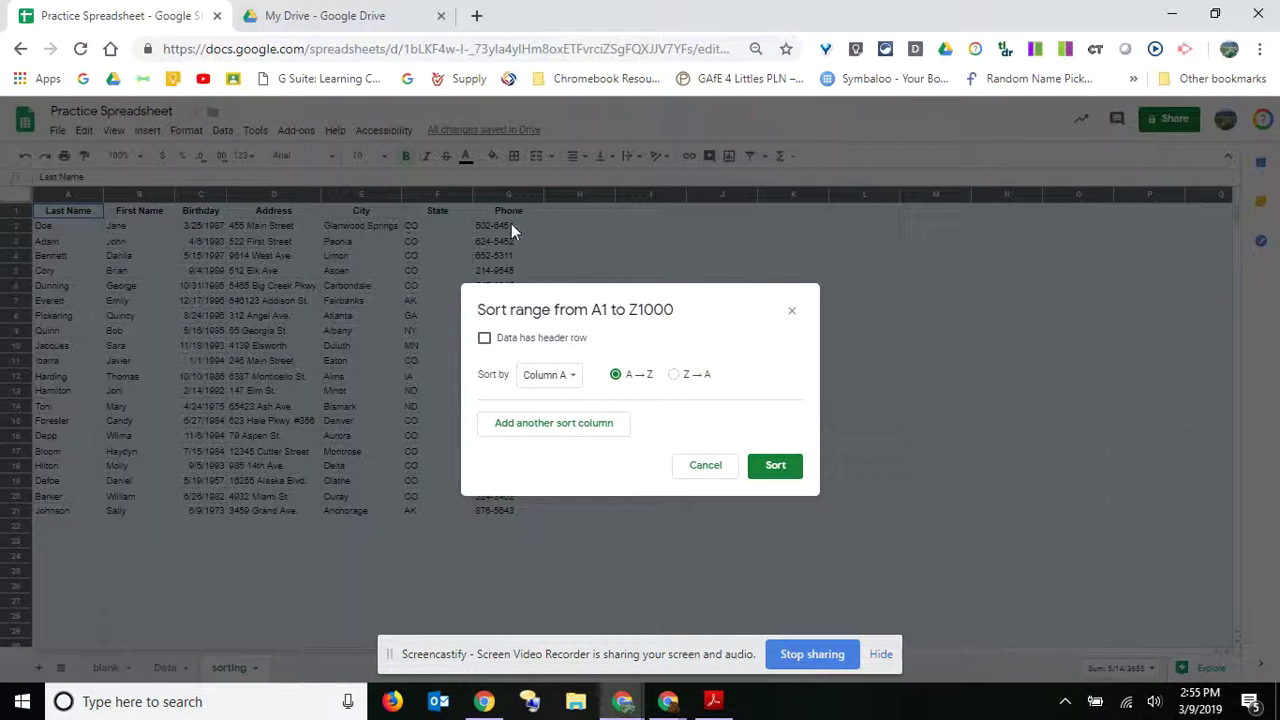
pyautogui.click(485, 340)
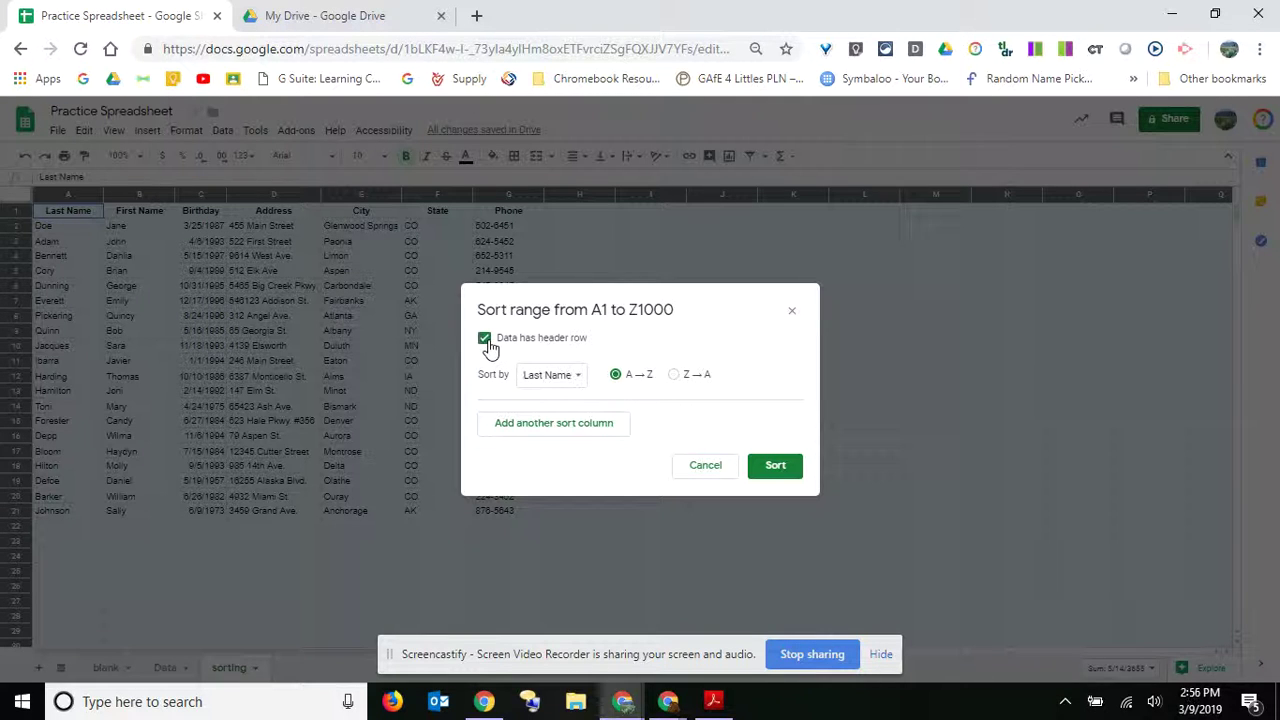
pyautogui.click(580, 379)
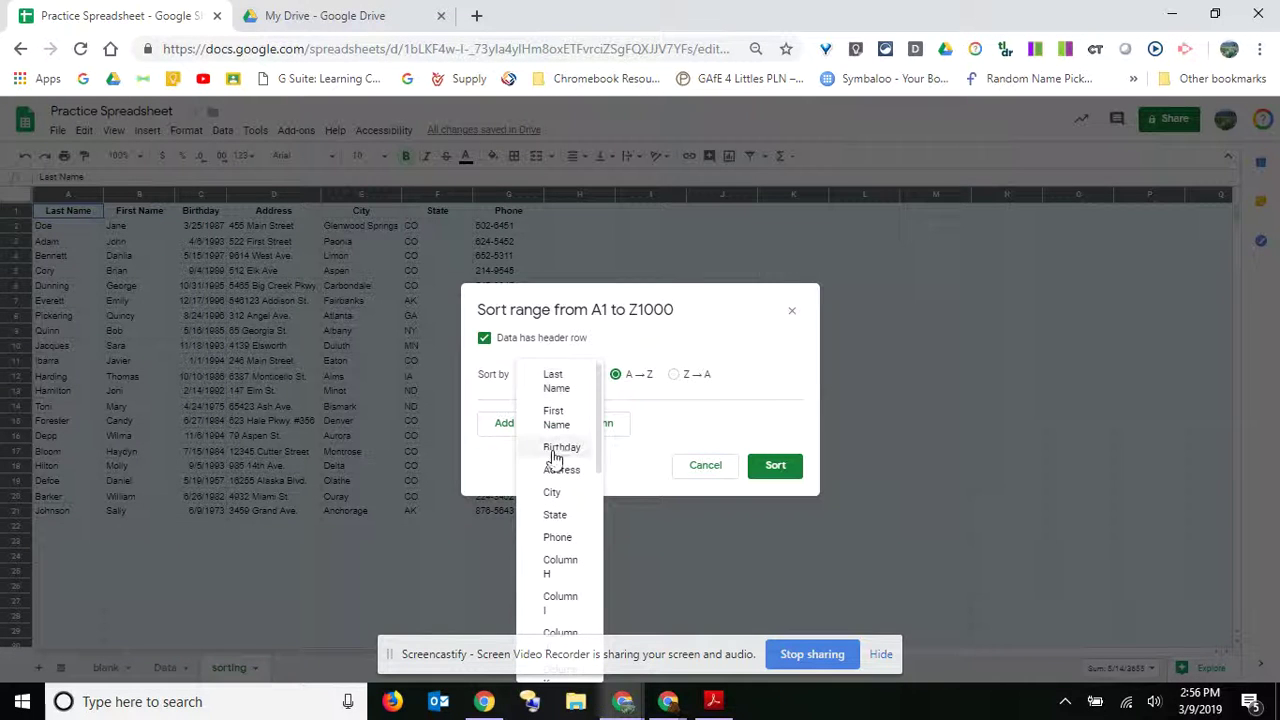
pyautogui.click(574, 514)
pyautogui.click(771, 468)
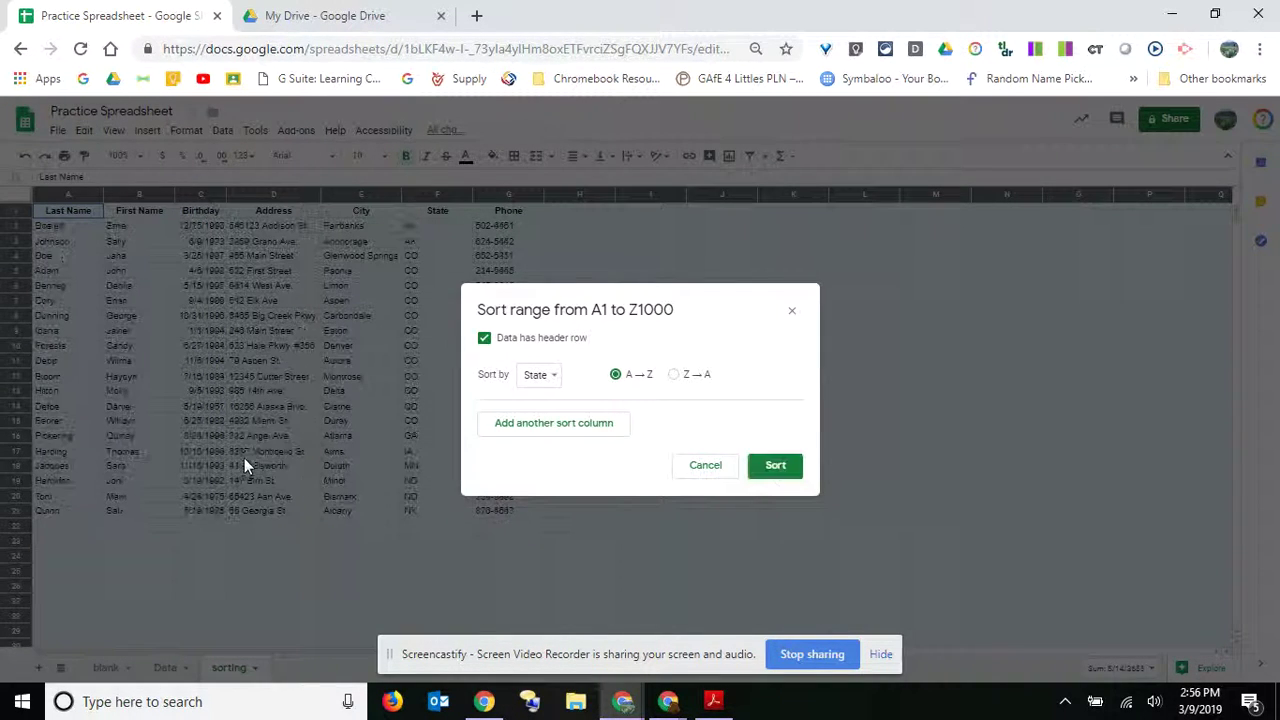
# - Sort the entire sheet by State and then by City, both A to Z, with the header row excluded
pyautogui.click(222, 130)
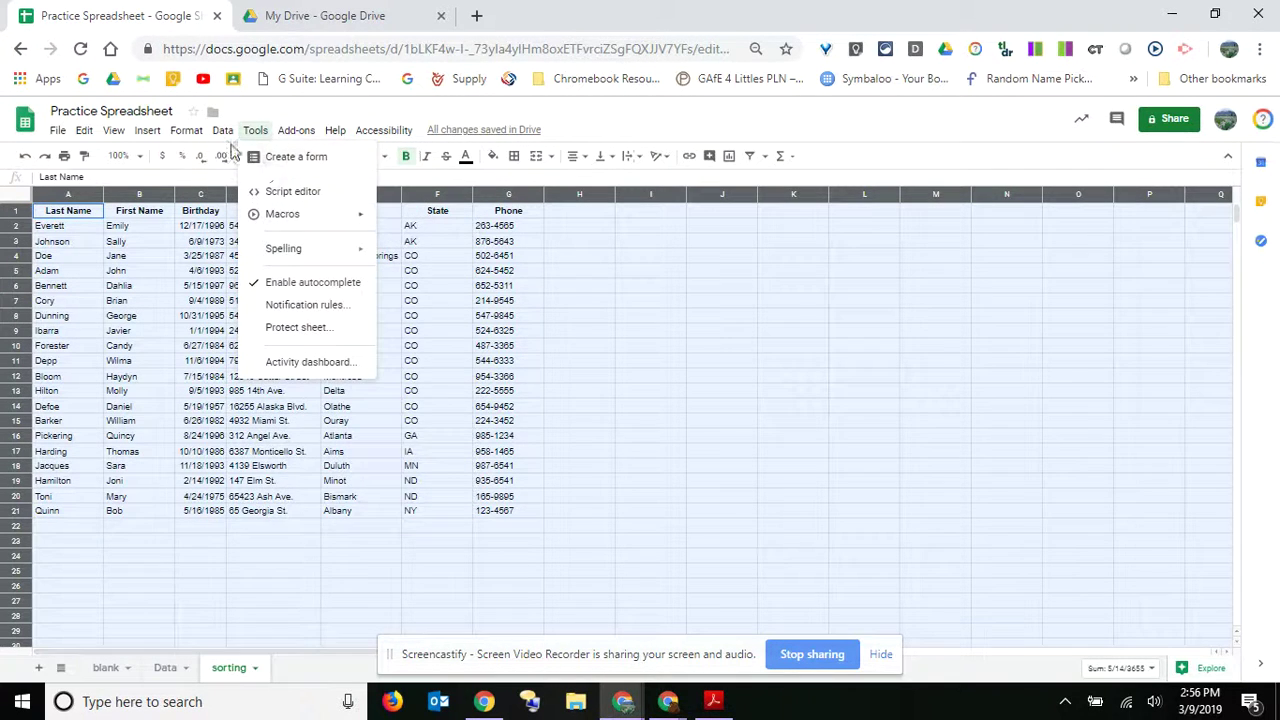
pyautogui.click(262, 274)
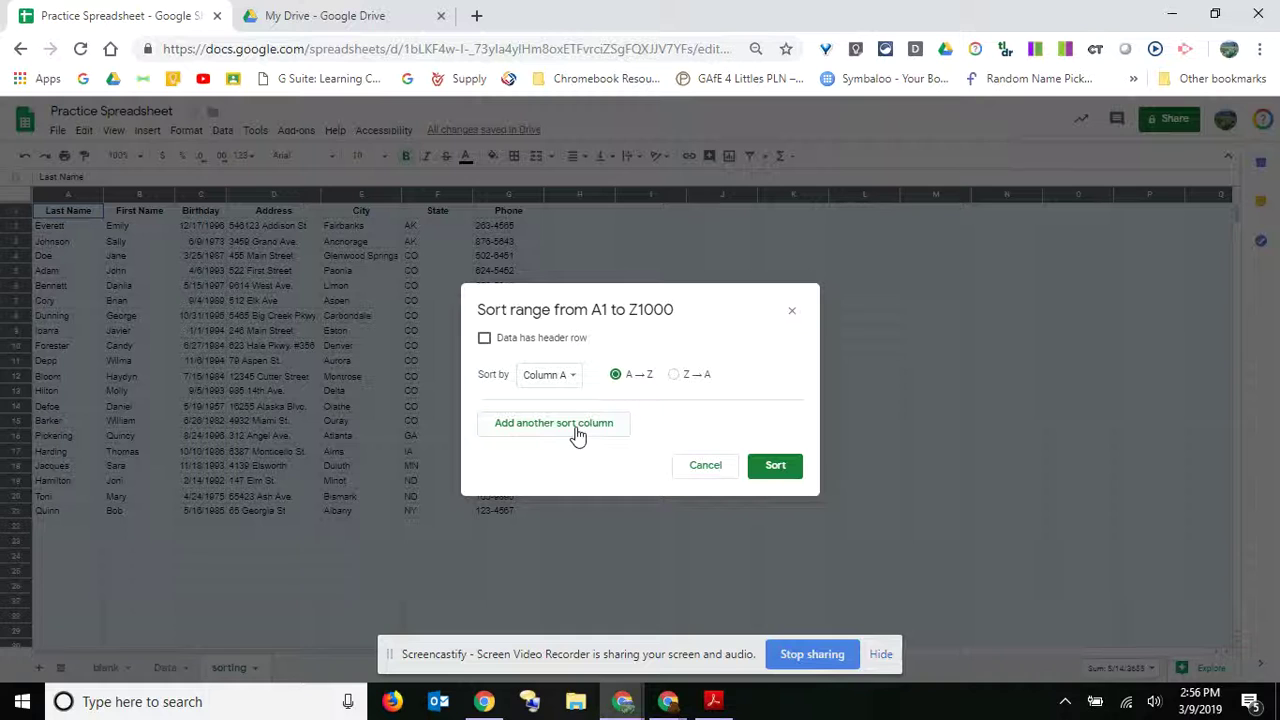
pyautogui.click(484, 338)
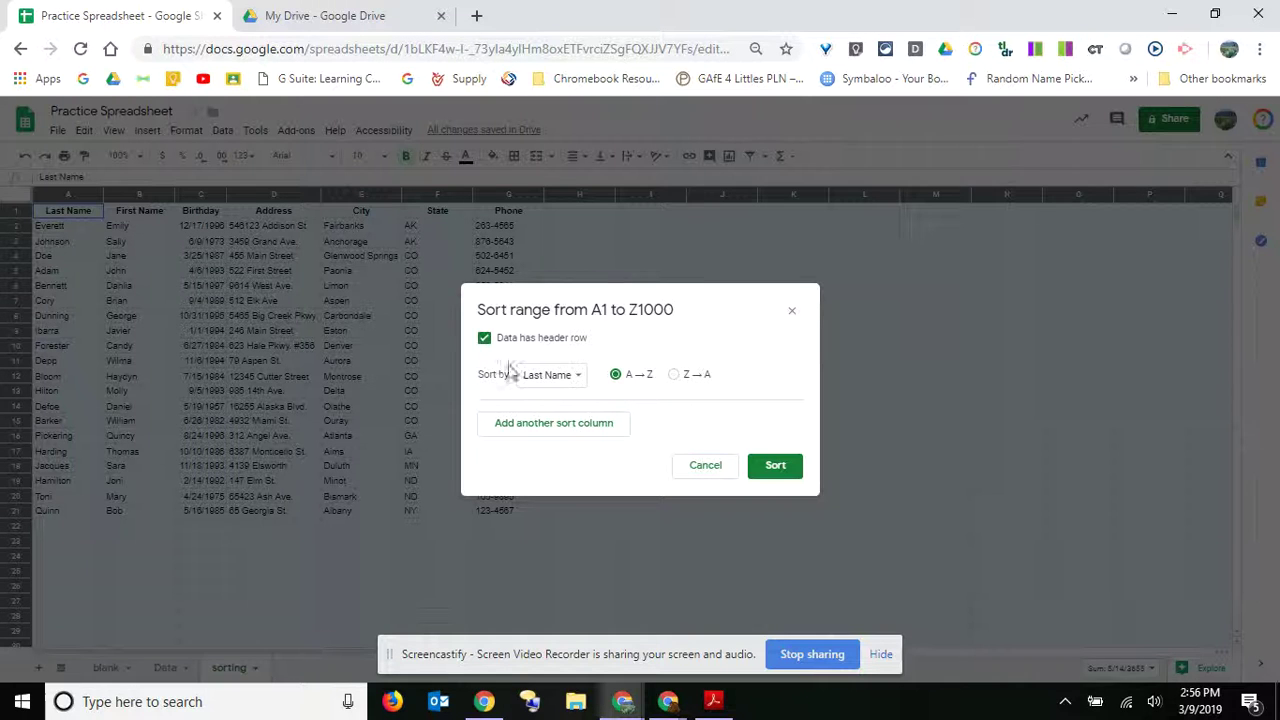
pyautogui.click(585, 428)
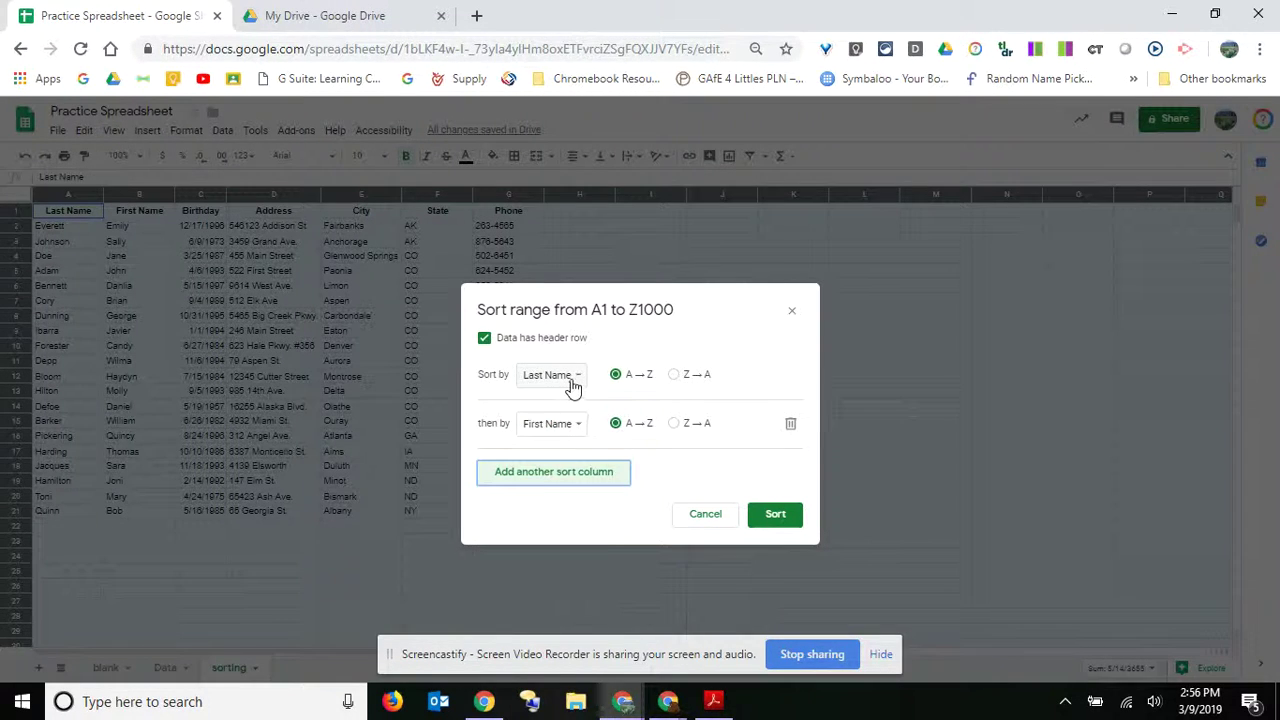
pyautogui.click(572, 383)
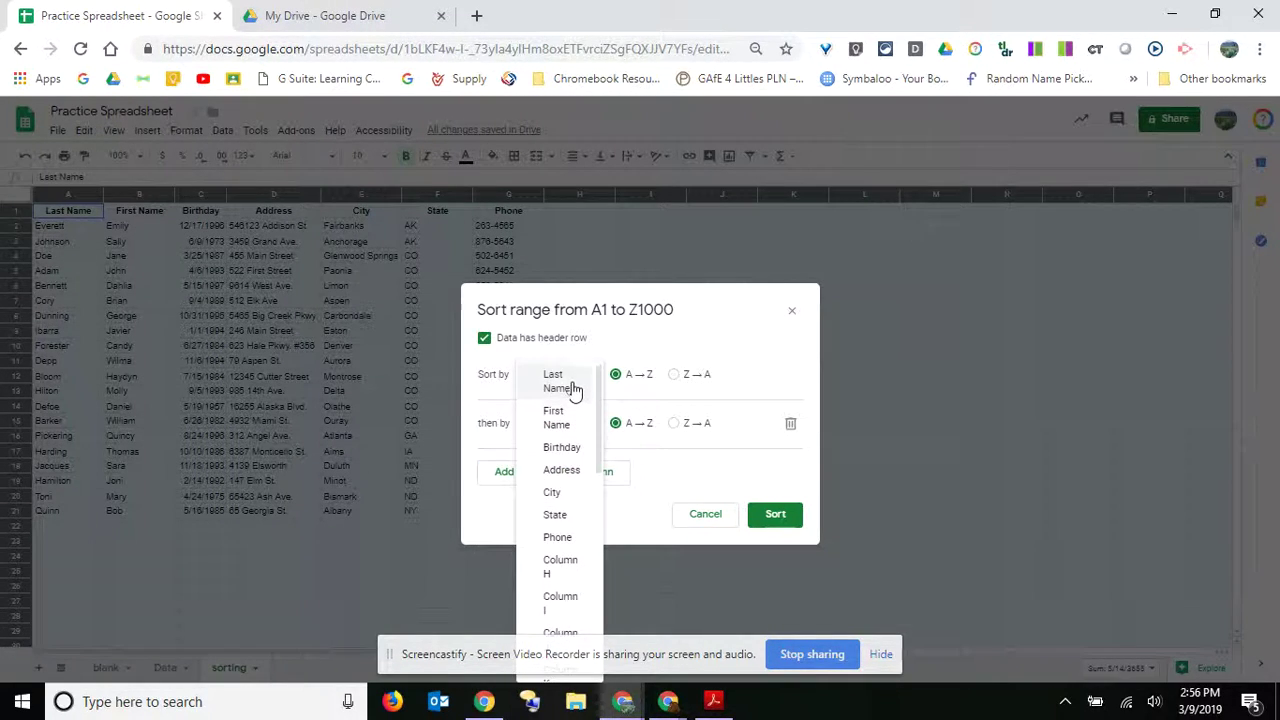
pyautogui.click(573, 518)
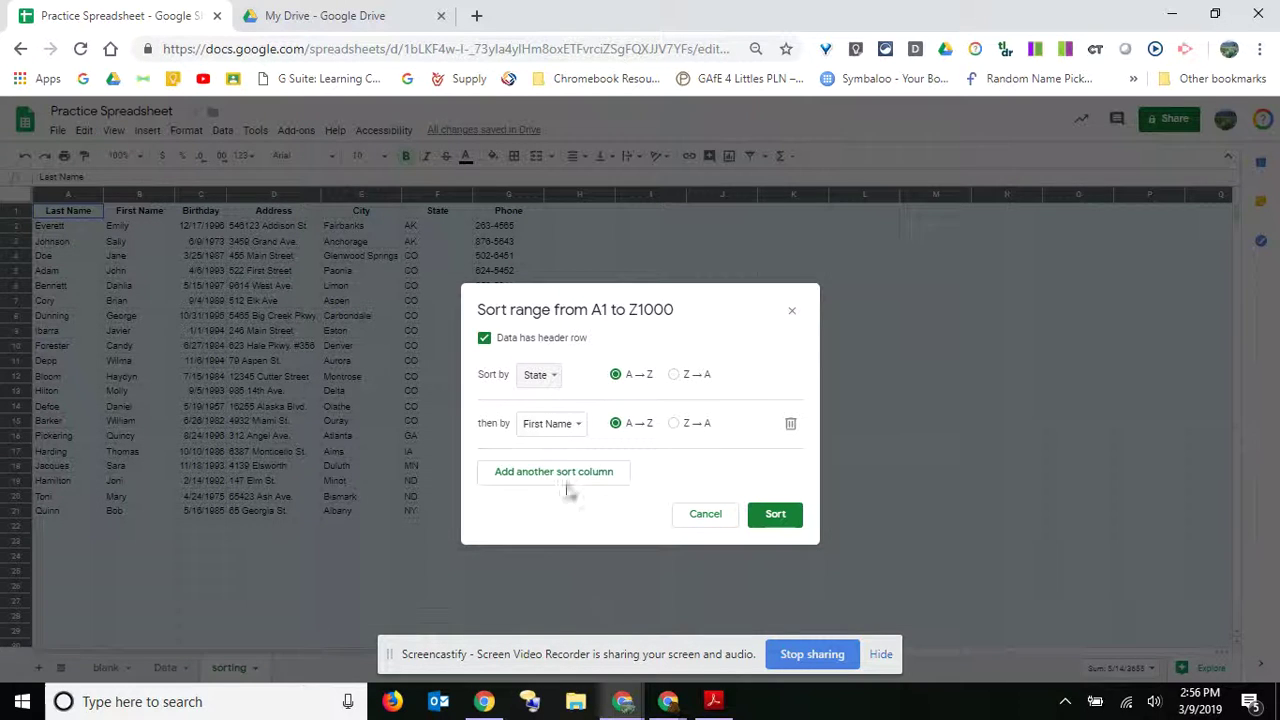
pyautogui.click(585, 436)
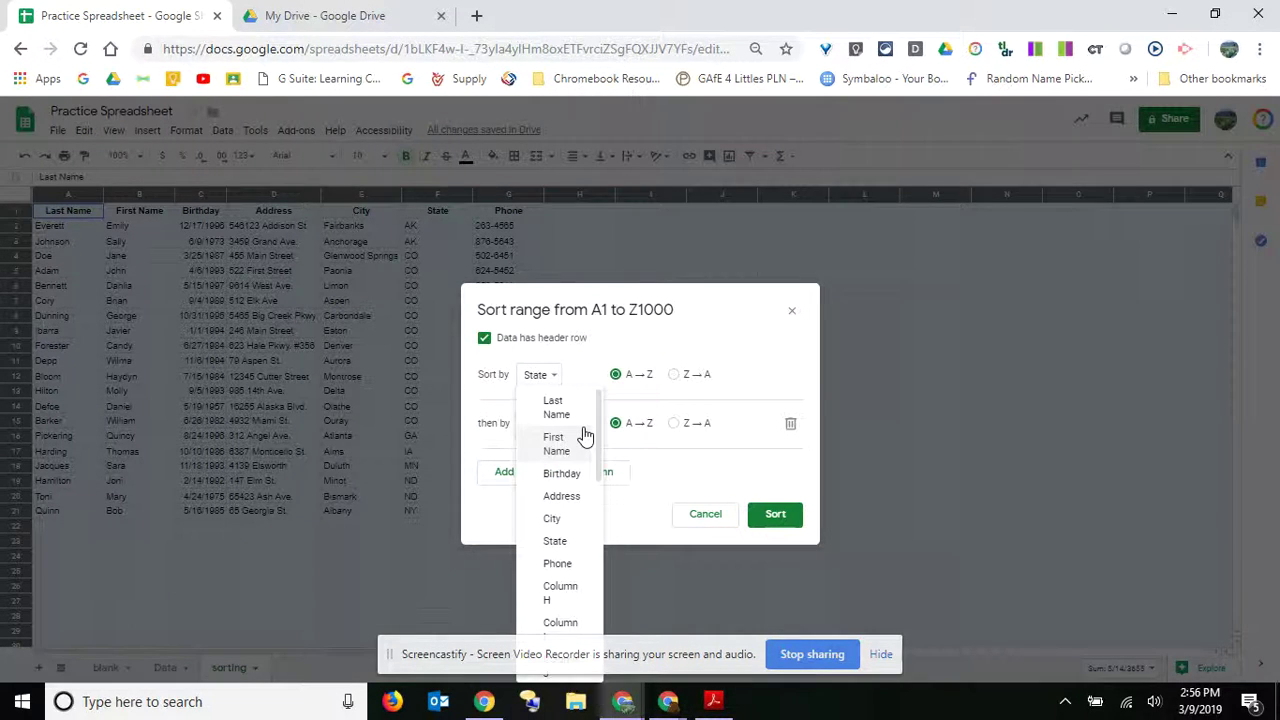
pyautogui.click(575, 520)
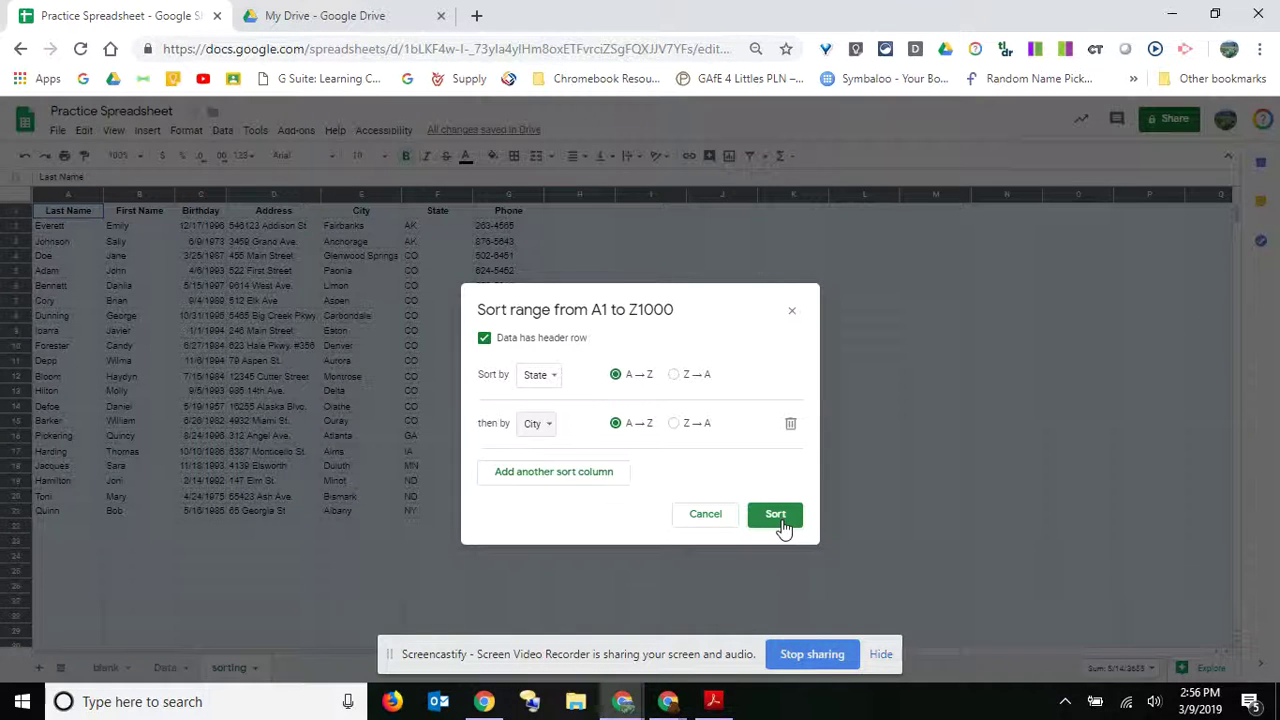
pyautogui.click(779, 524)
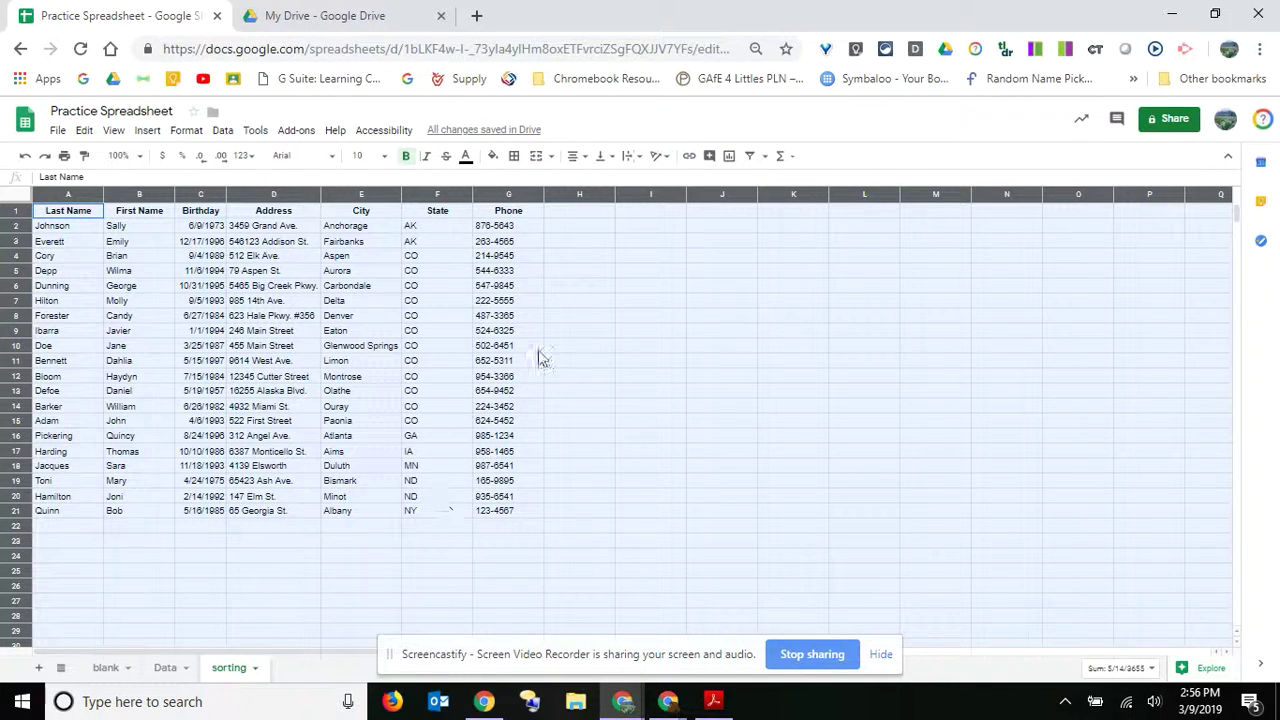
# - Undo the last two sorts and deselect the sheet
pyautogui.click(26, 157)
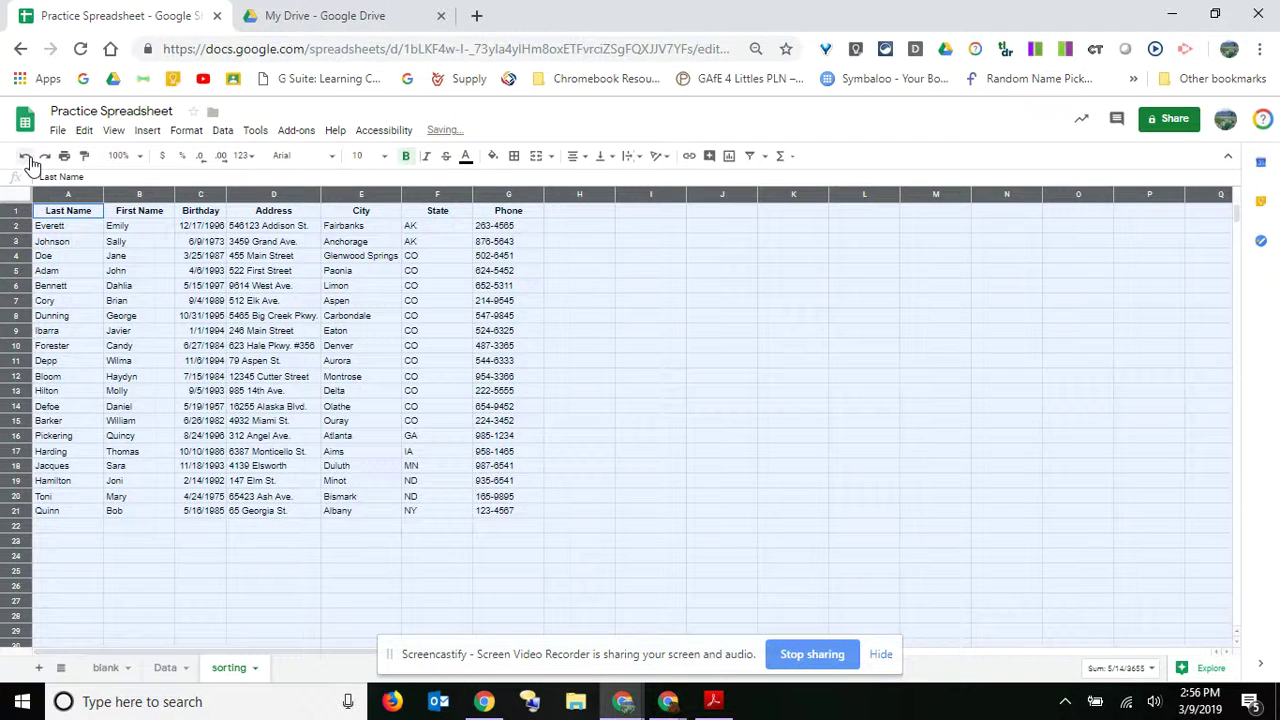
pyautogui.click(27, 158)
pyautogui.click(645, 372)
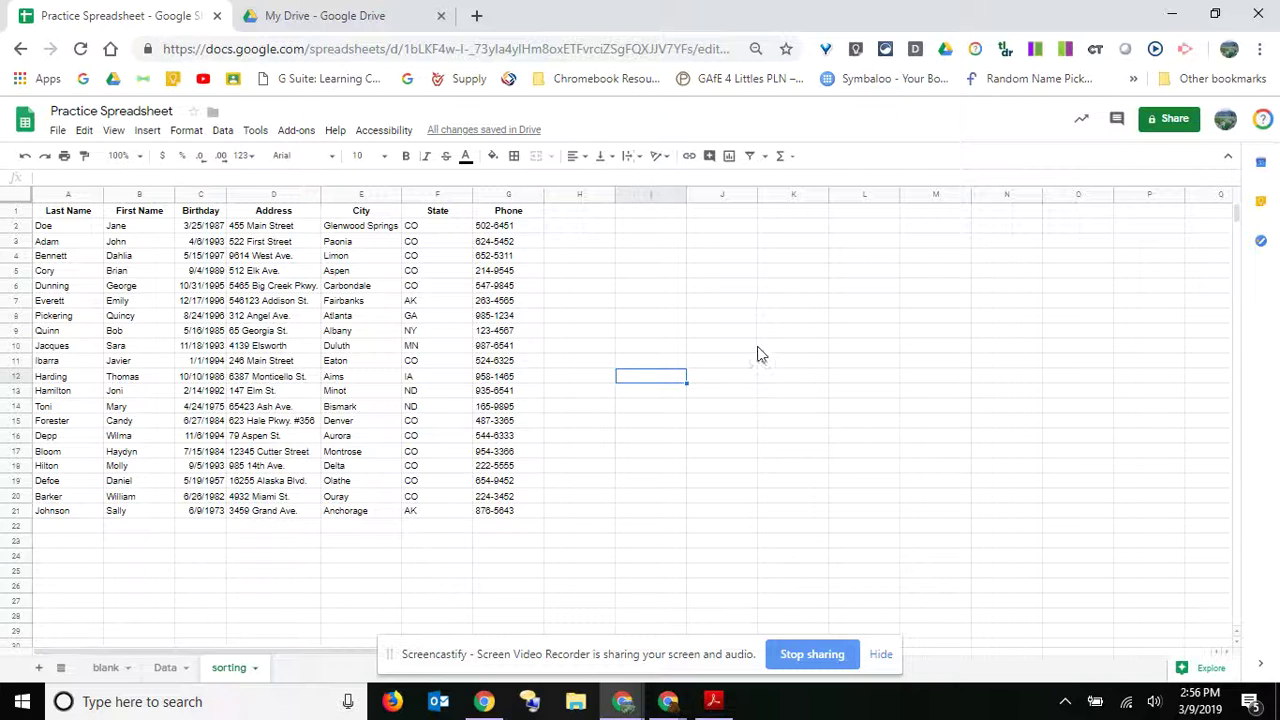
# - Create a filter on the contact table
pyautogui.click(283, 243)
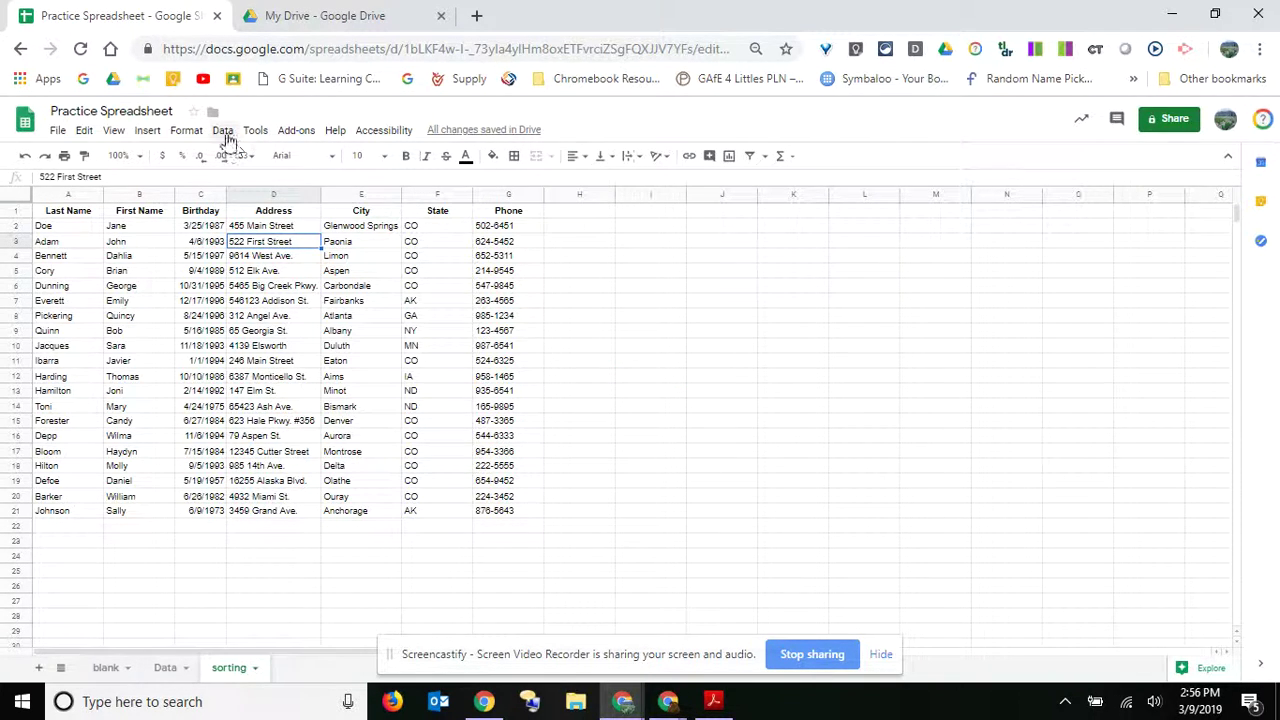
pyautogui.click(224, 132)
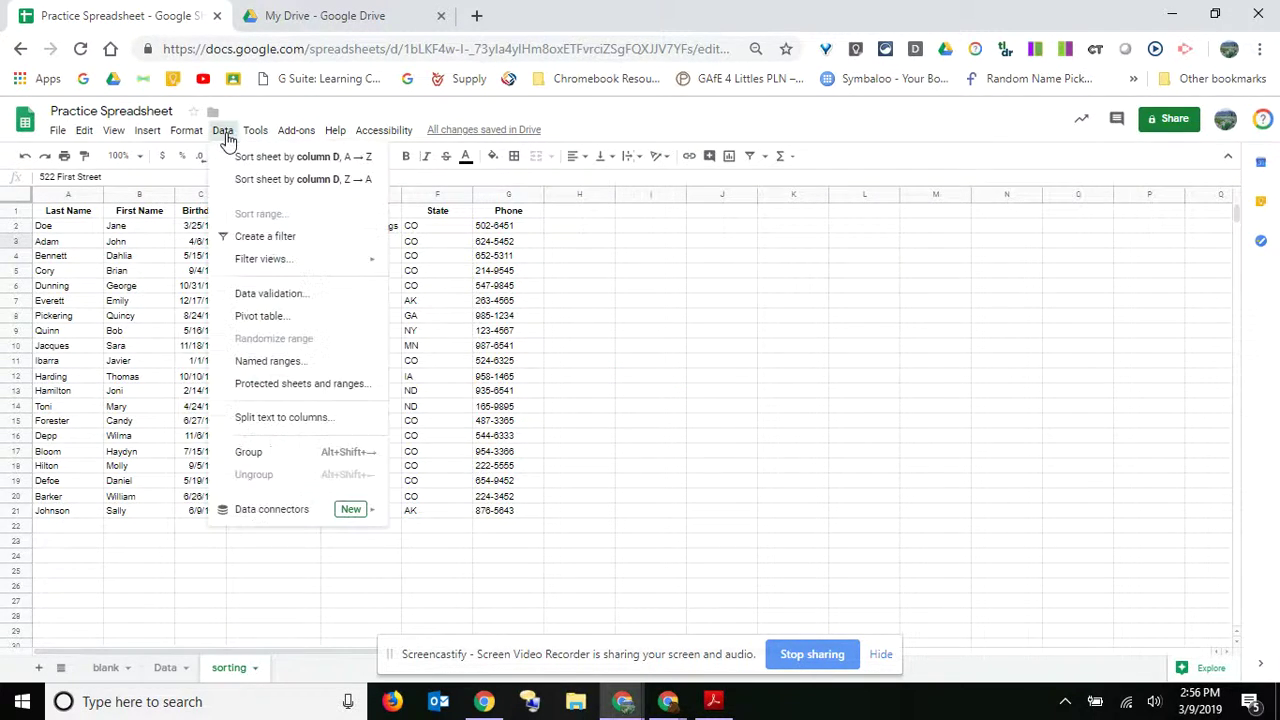
pyautogui.click(262, 237)
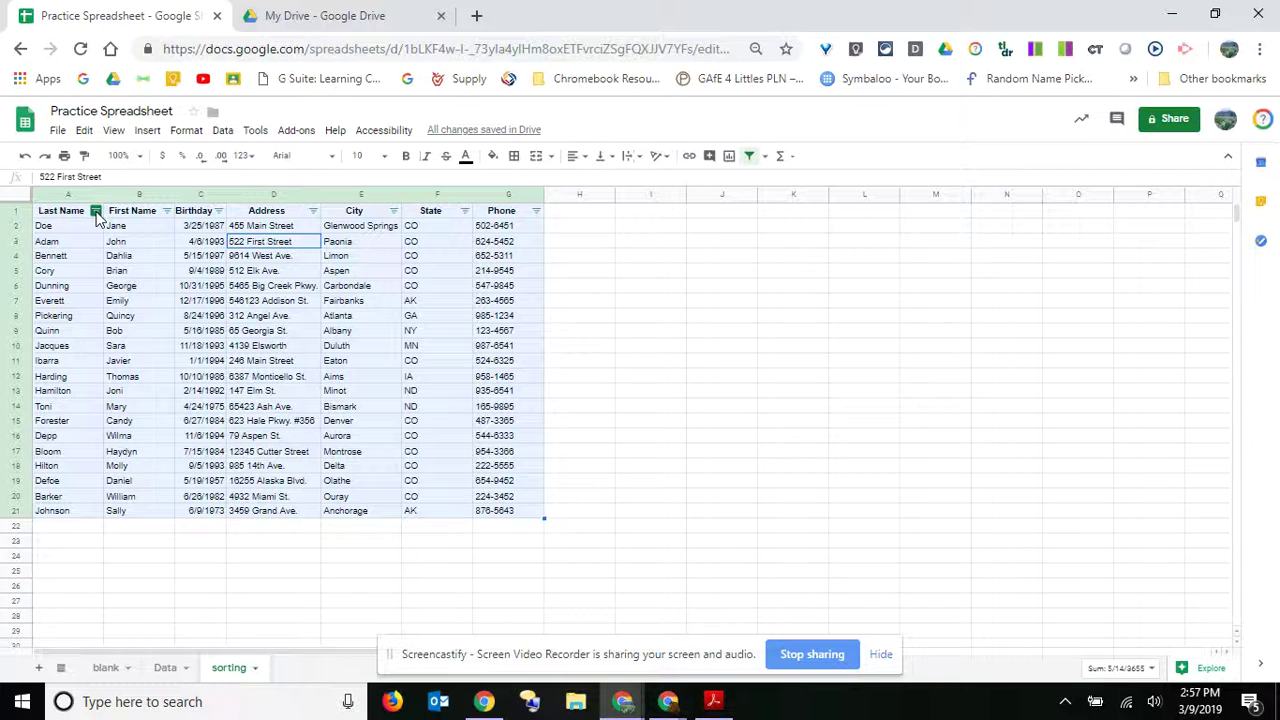
# - Use the column filters to sort the table by Last Name A to Z, followed by State A to Z
pyautogui.click(96, 211)
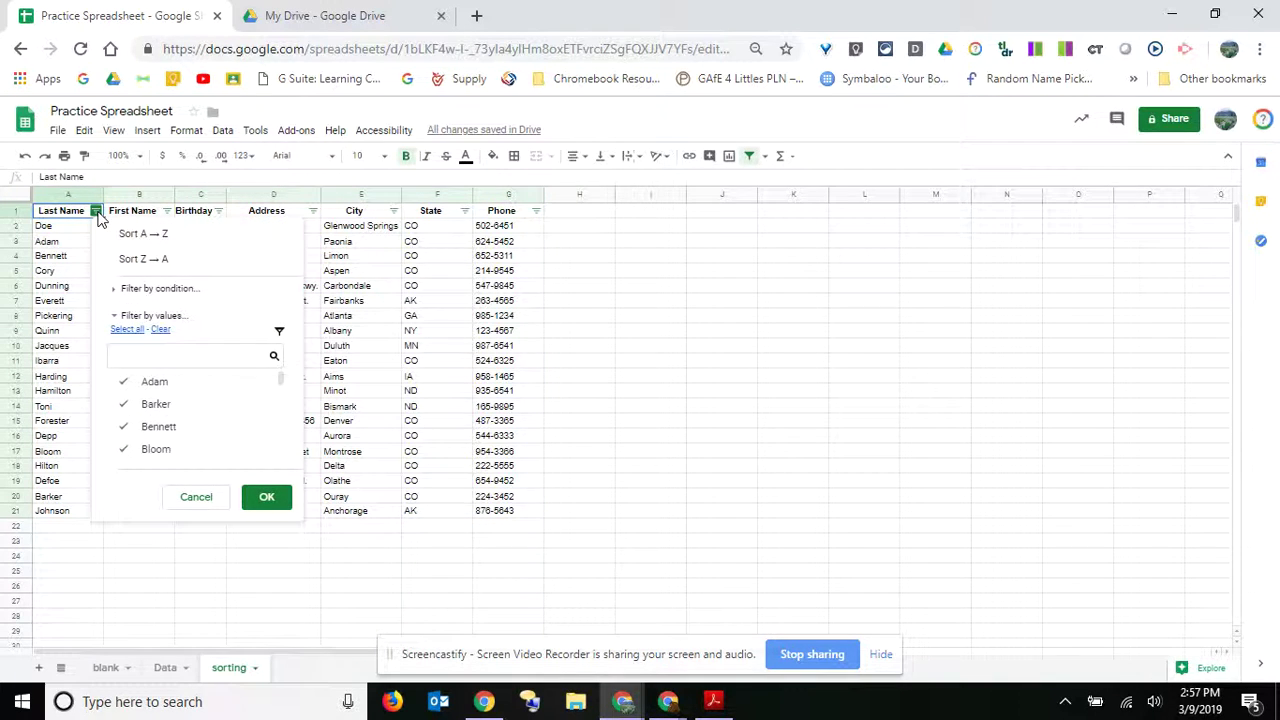
pyautogui.click(160, 238)
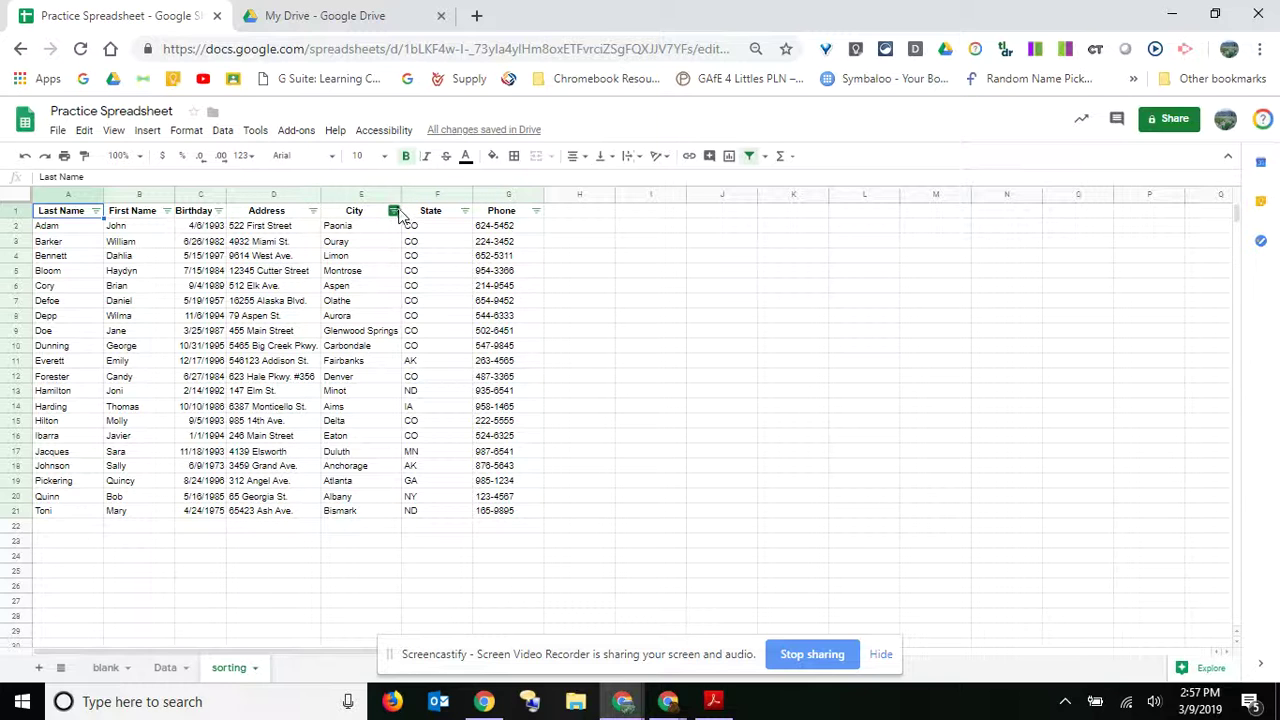
pyautogui.click(465, 211)
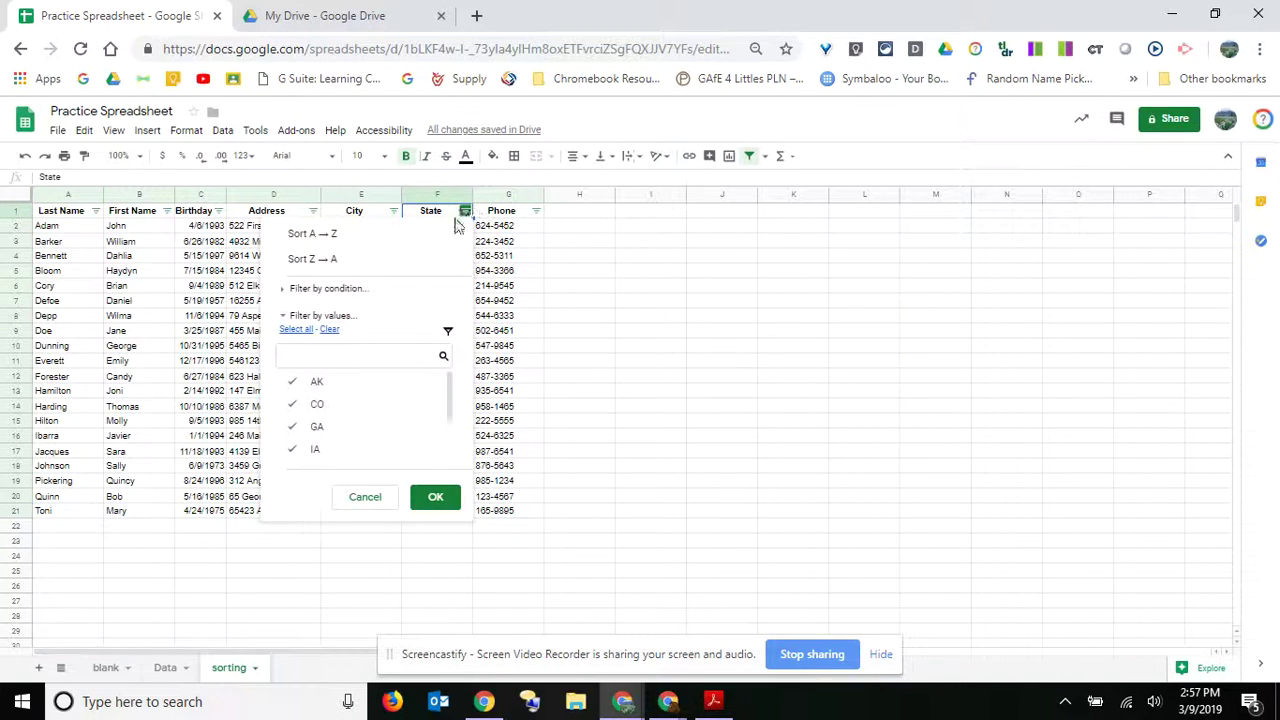
pyautogui.click(381, 238)
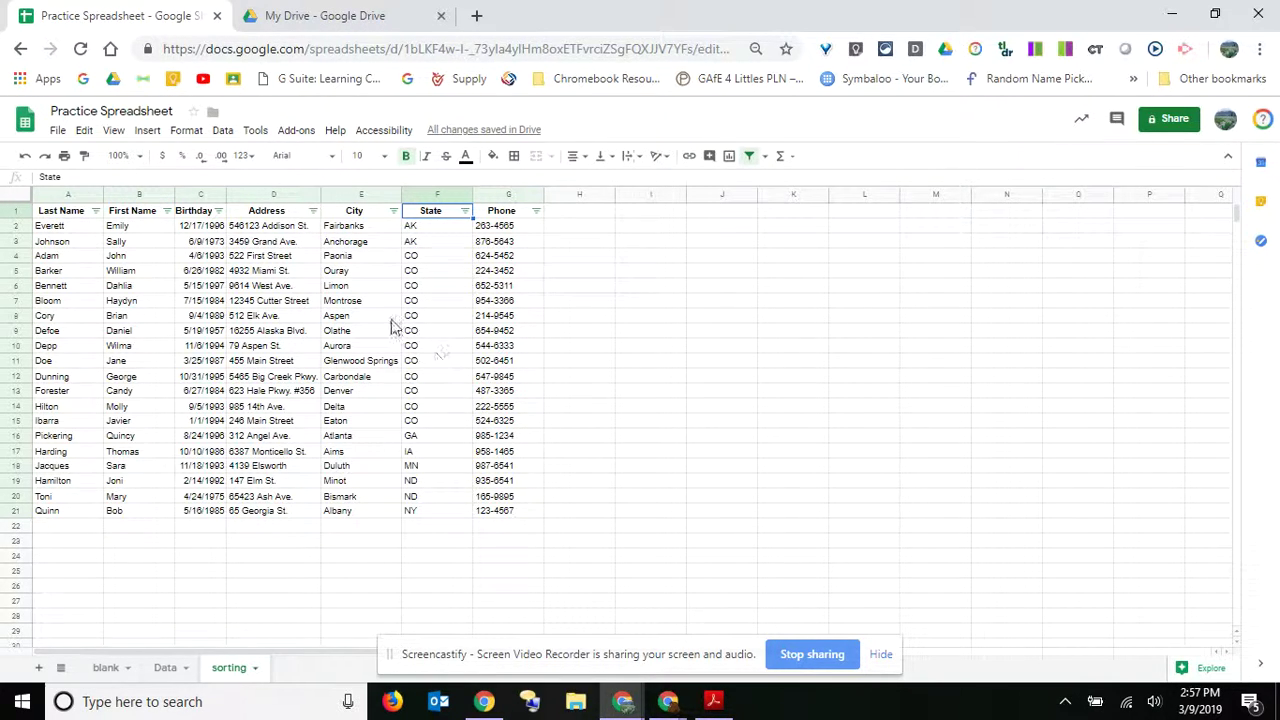
# - Save the current filter as a filter view named "Practice 1"
pyautogui.click(226, 136)
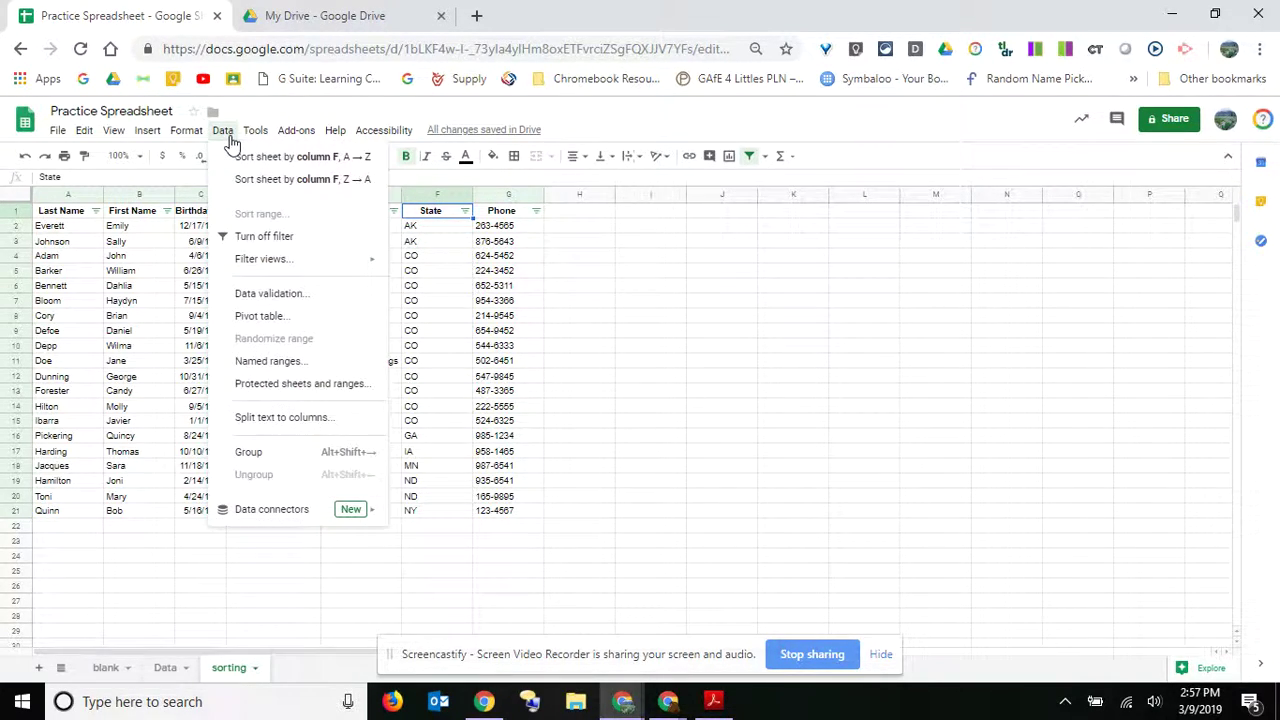
pyautogui.moveTo(265, 262)
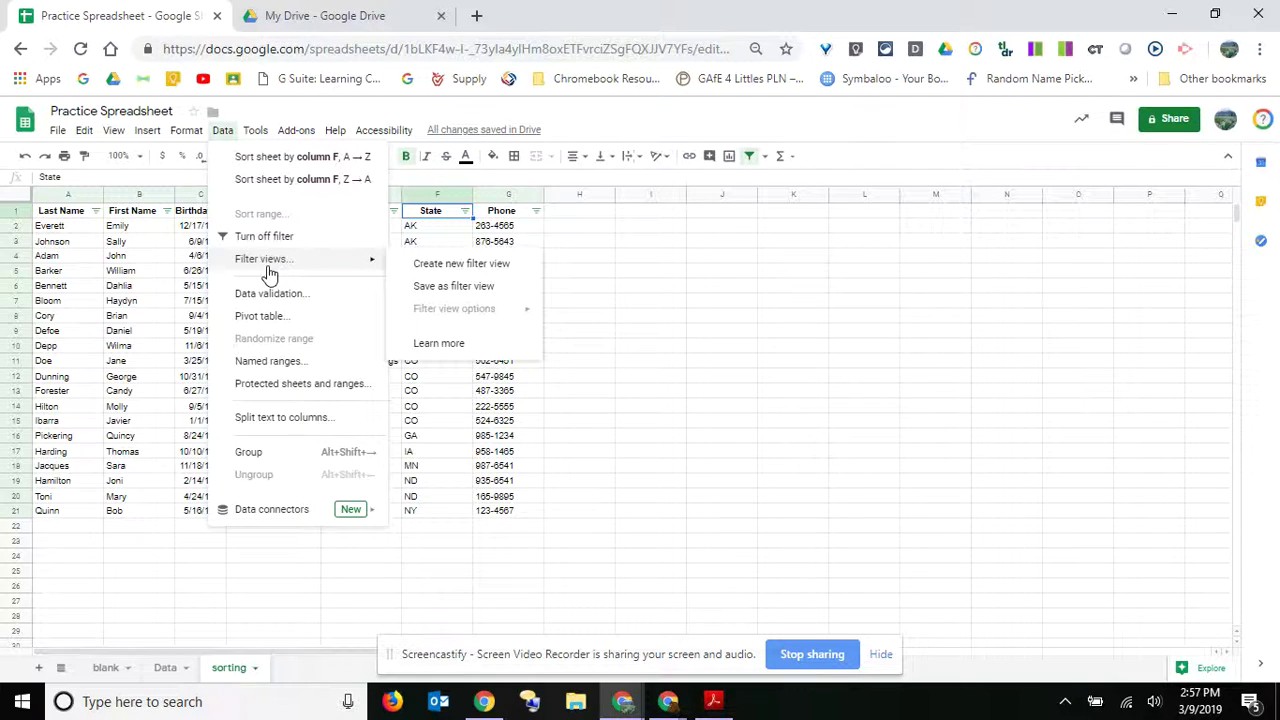
pyautogui.click(463, 288)
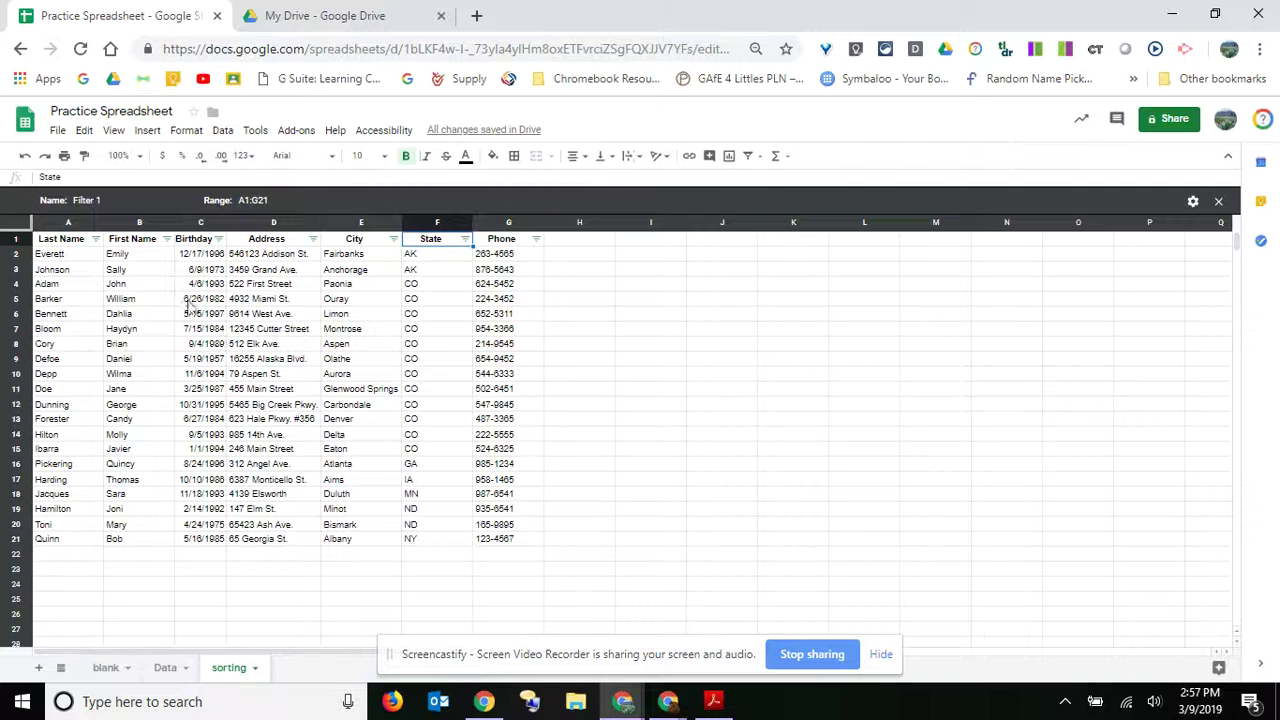
pyautogui.click(107, 201)
pyautogui.moveTo(107, 201); pyautogui.dragTo(70, 212)
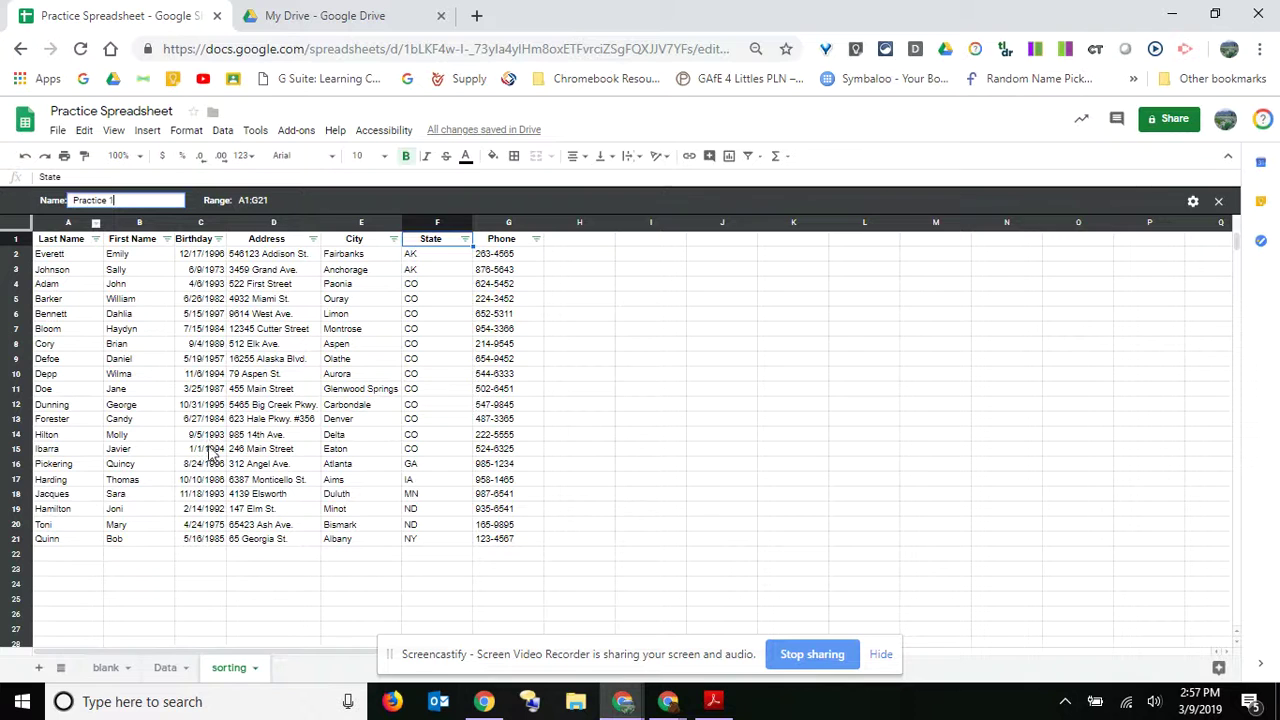
pyautogui.click(729, 484)
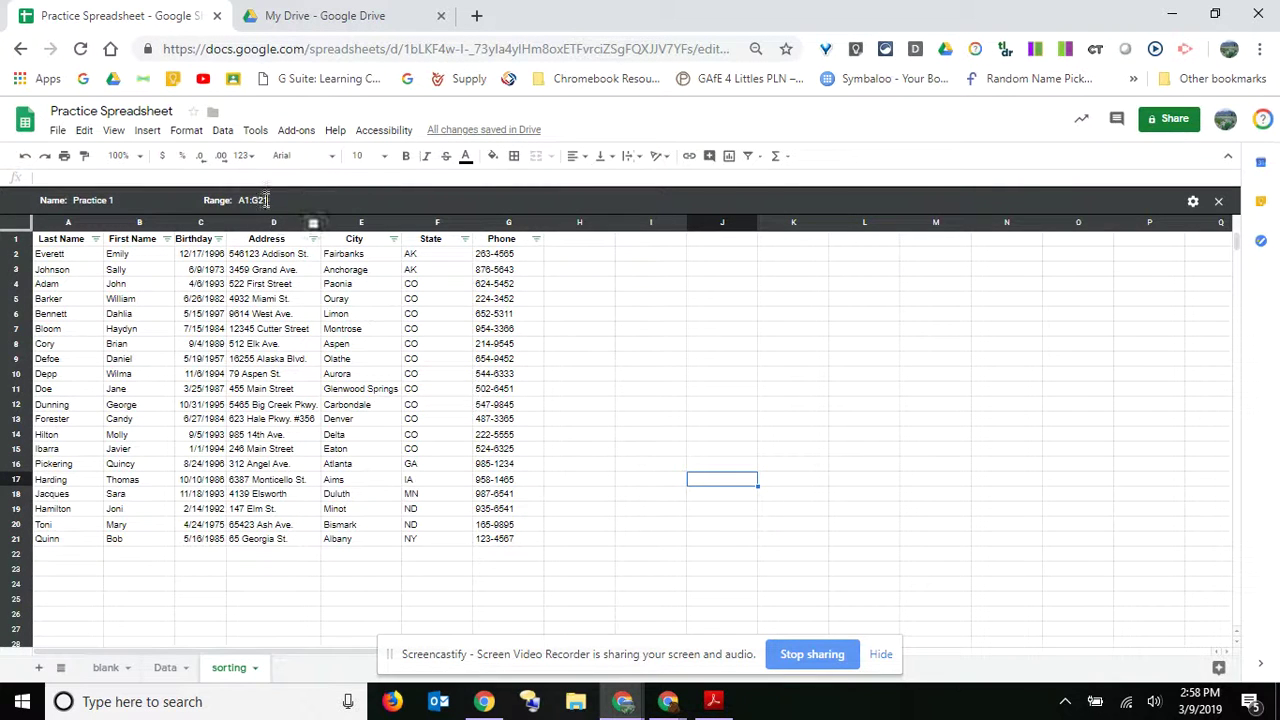
# - Switch the filter view to None and reopen the saved Practice 1 filter view
pyautogui.click(225, 131)
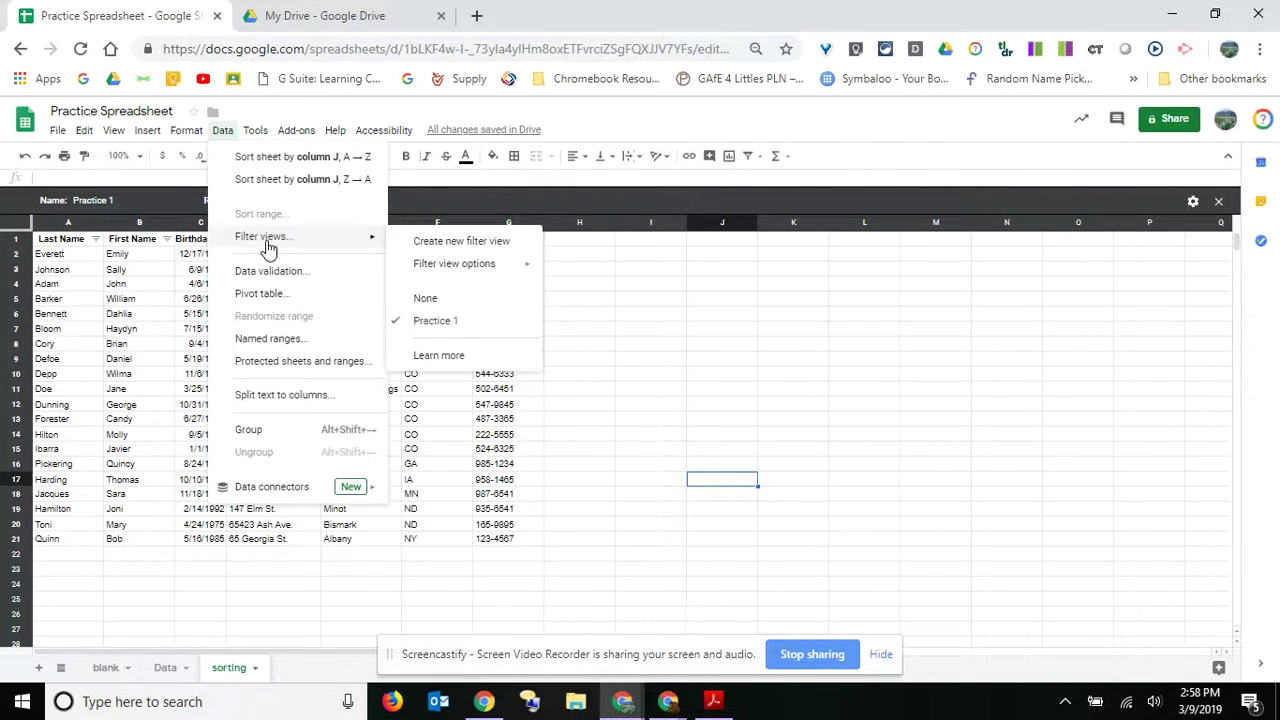
pyautogui.click(425, 299)
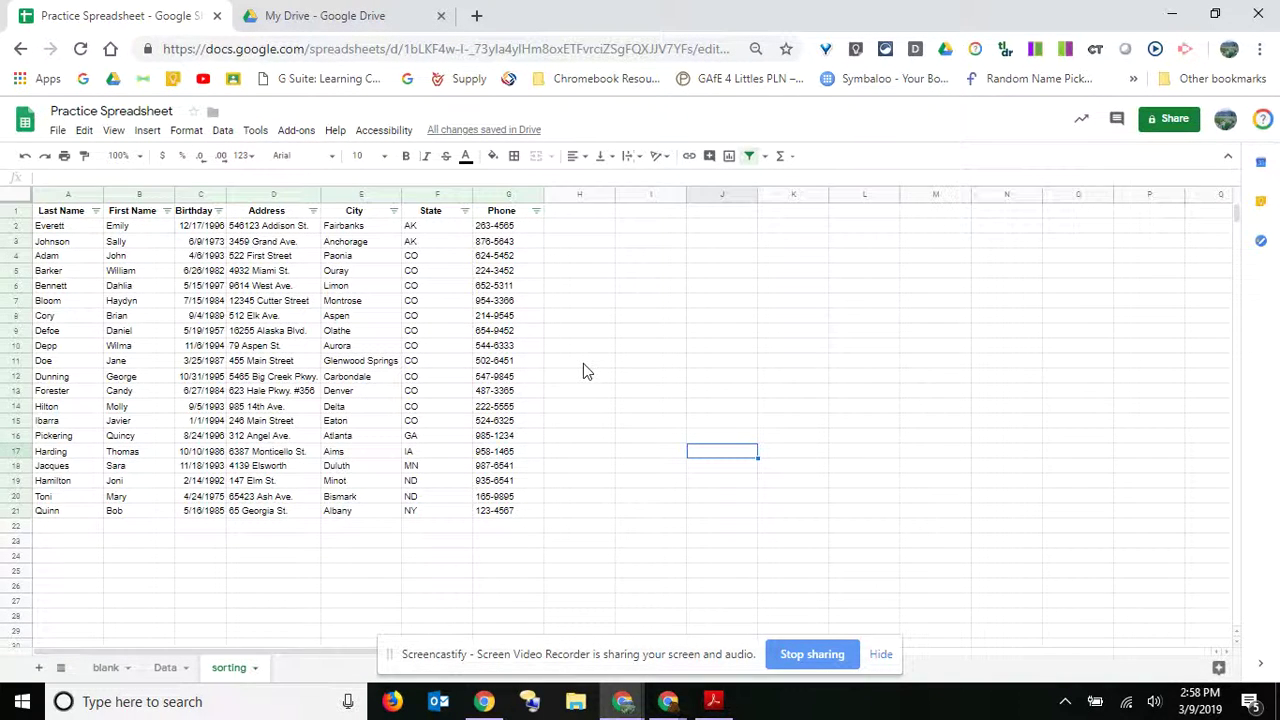
pyautogui.click(222, 131)
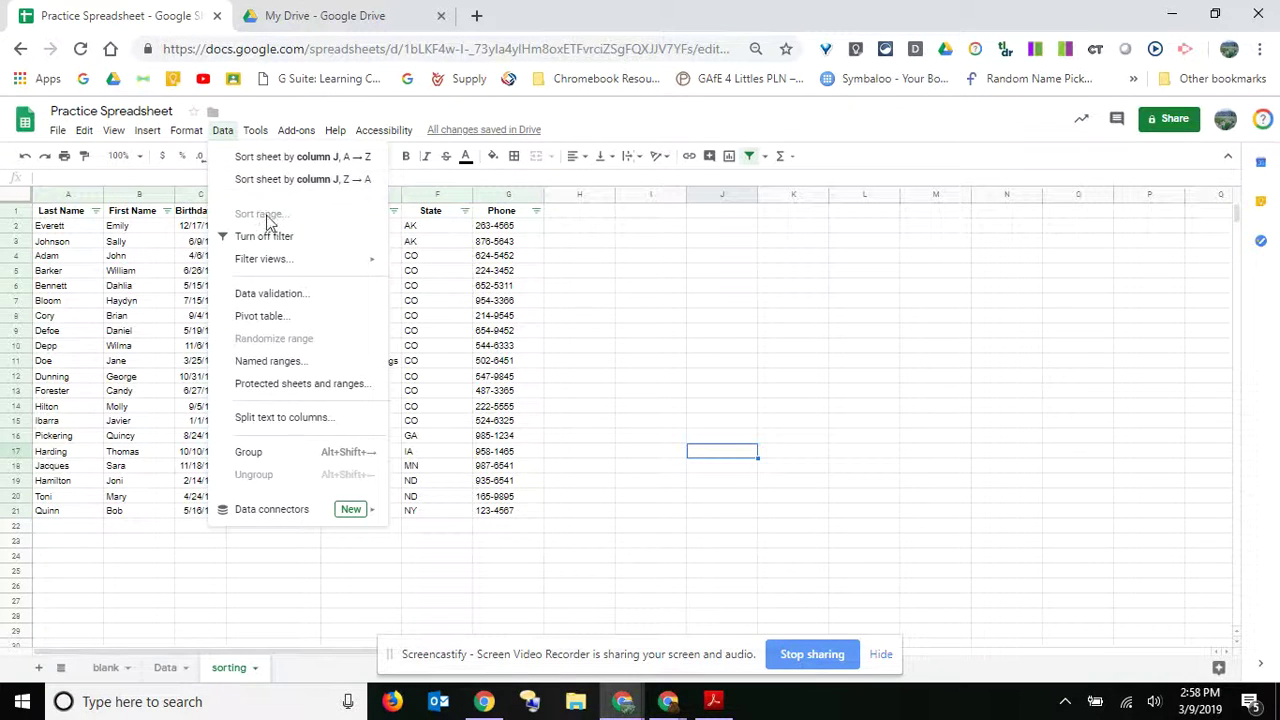
pyautogui.moveTo(272, 259)
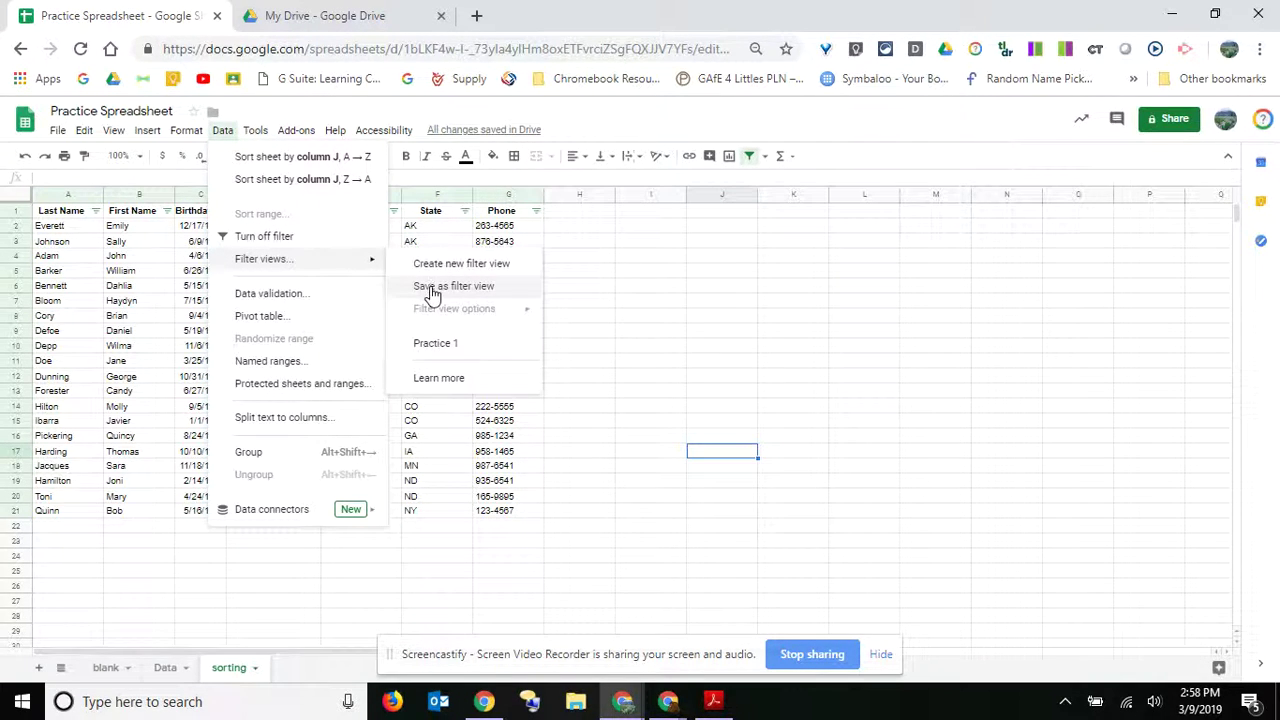
pyautogui.click(440, 344)
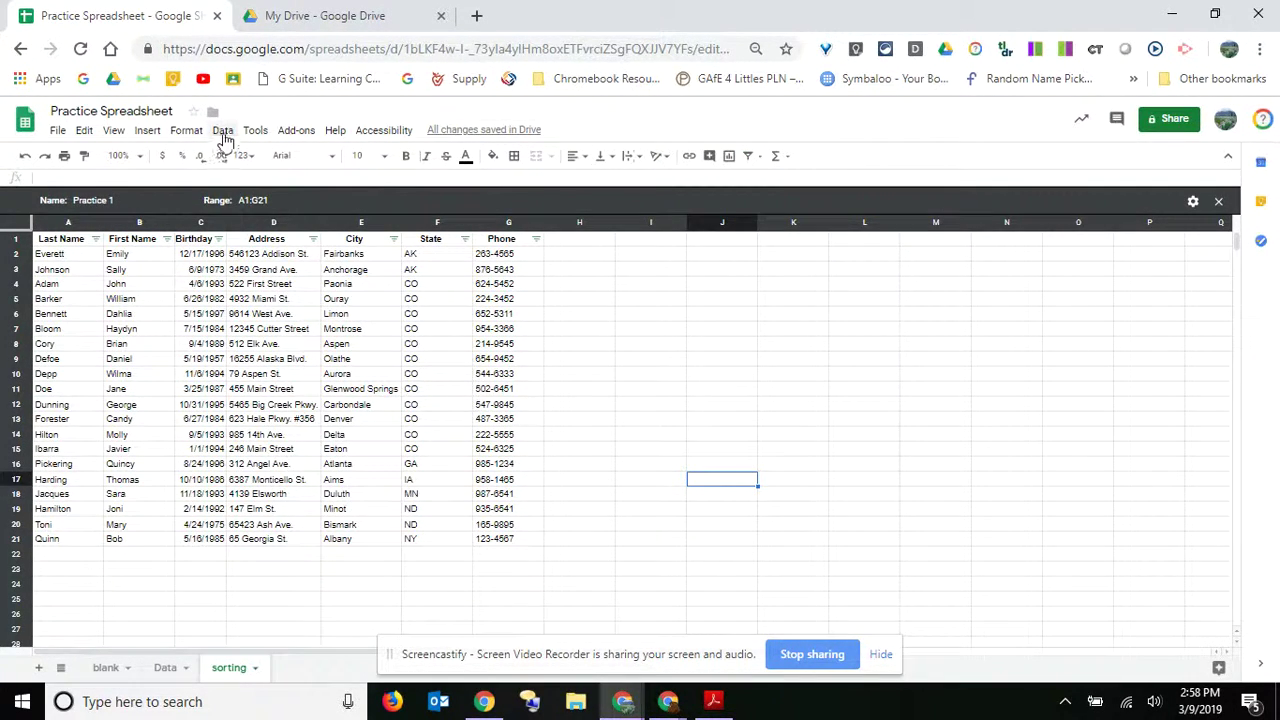
# - Switch the filter view to None and sort the table by Birthday A to Z with the column filter
pyautogui.click(223, 134)
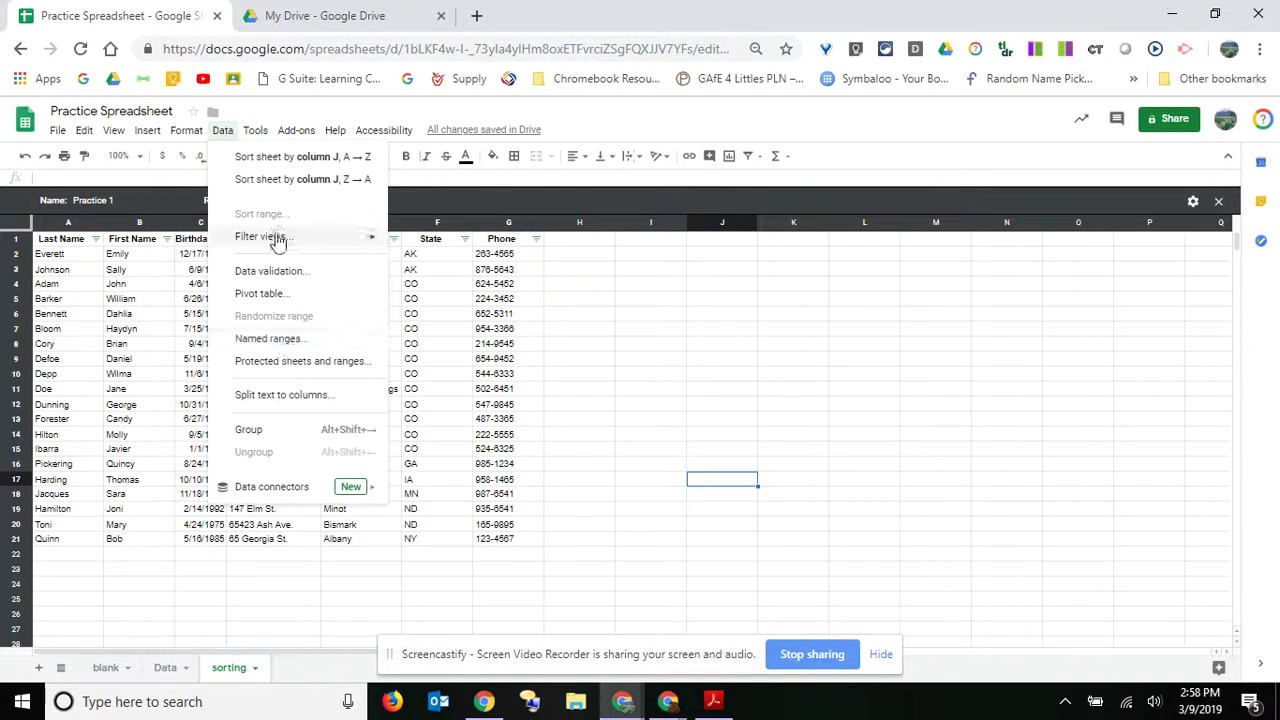
pyautogui.moveTo(277, 240)
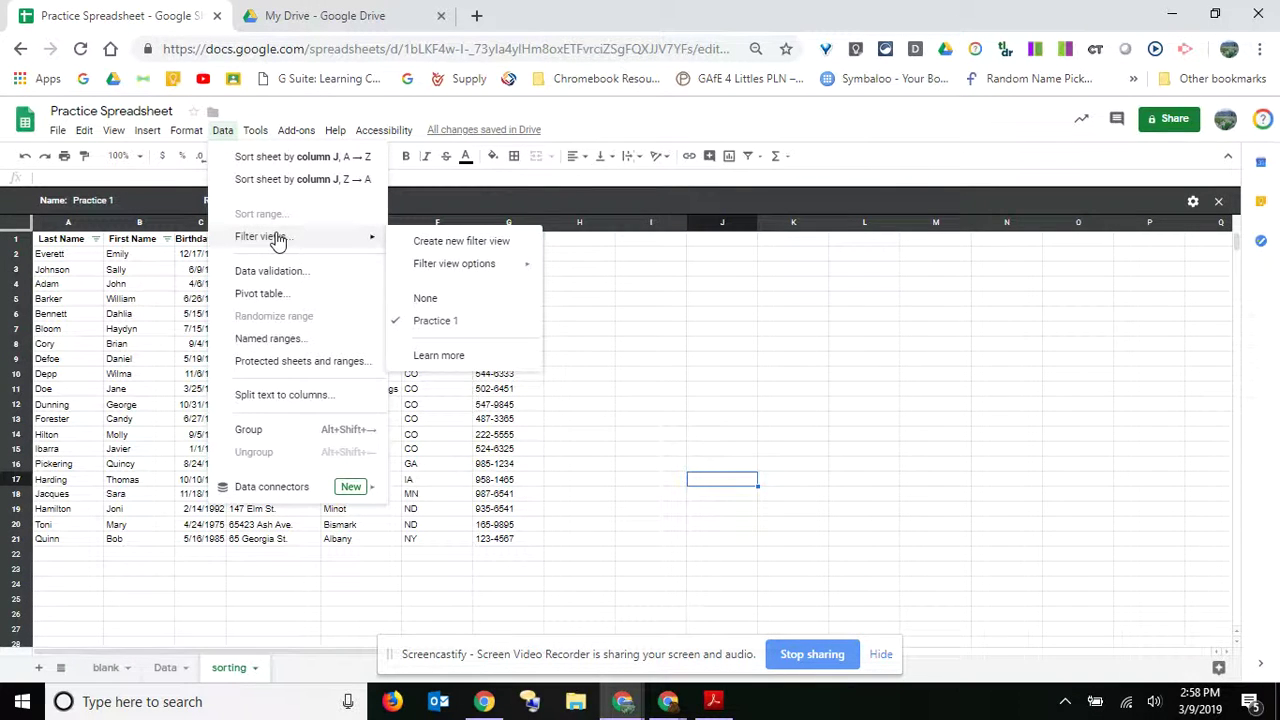
pyautogui.click(425, 300)
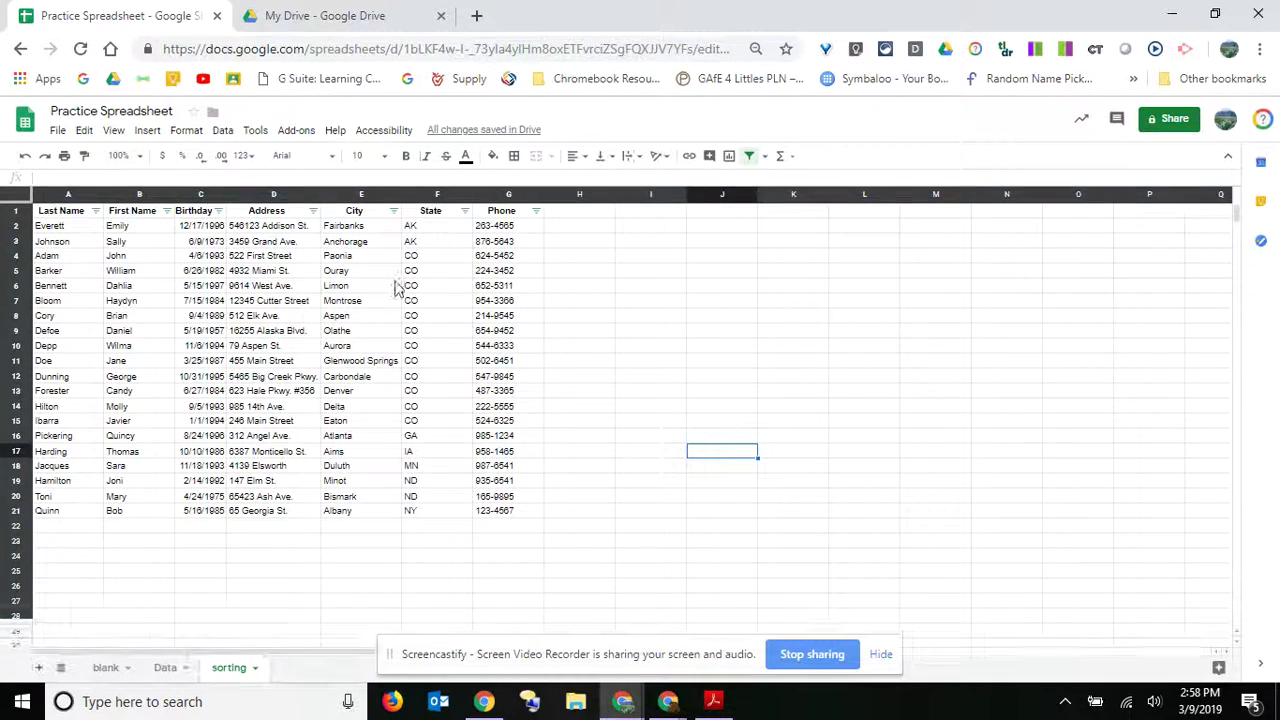
pyautogui.click(218, 211)
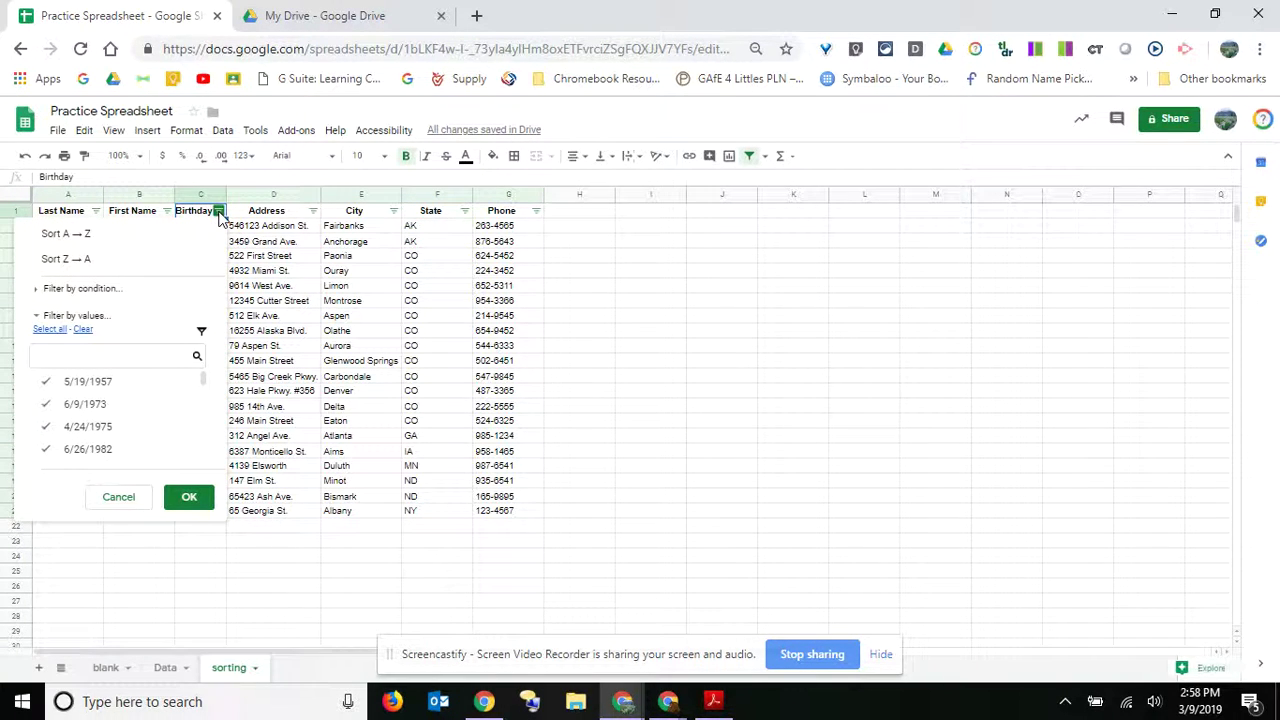
pyautogui.click(176, 240)
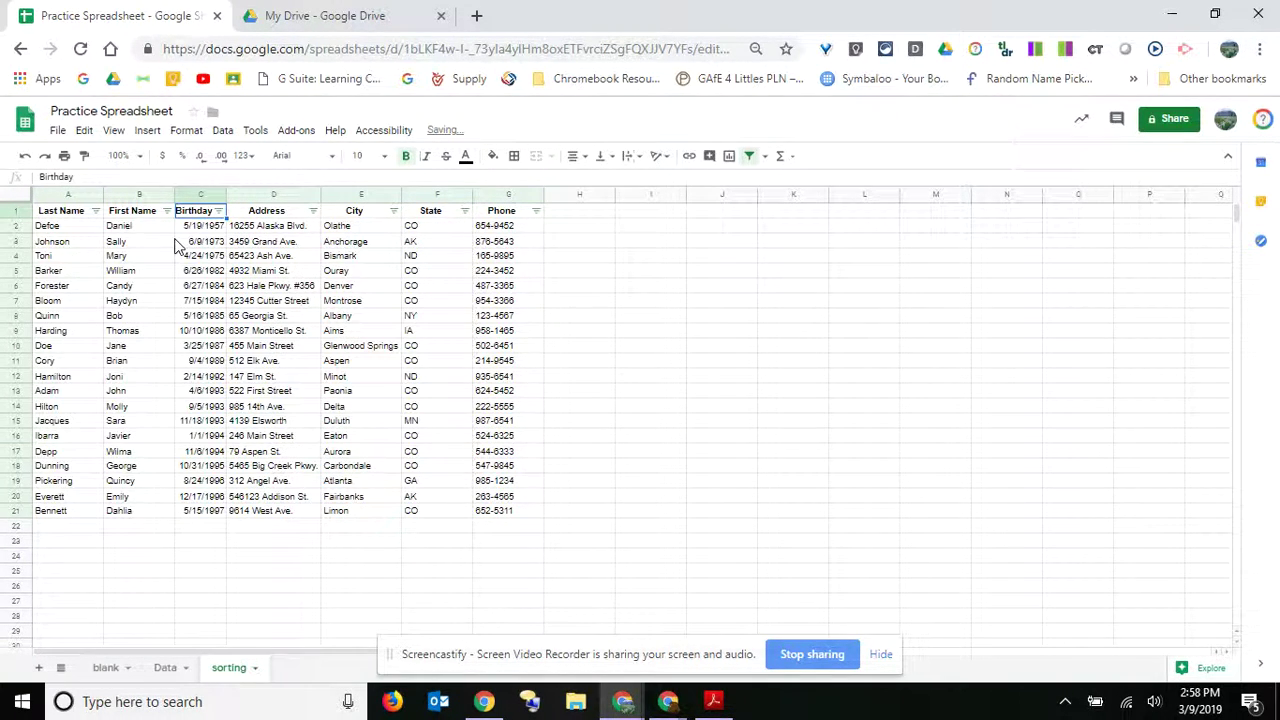
# - Save the current filter as a filter view named "Birthday"
pyautogui.click(219, 132)
pyautogui.moveTo(250, 260)
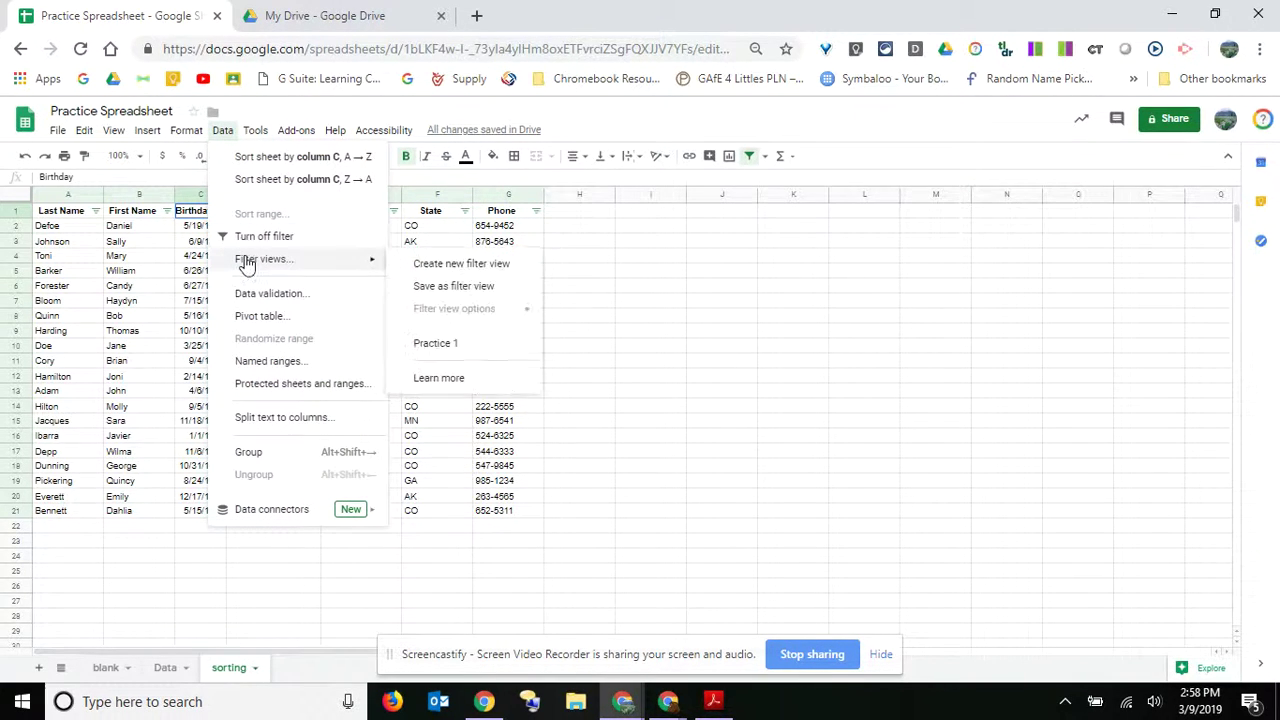
pyautogui.click(462, 289)
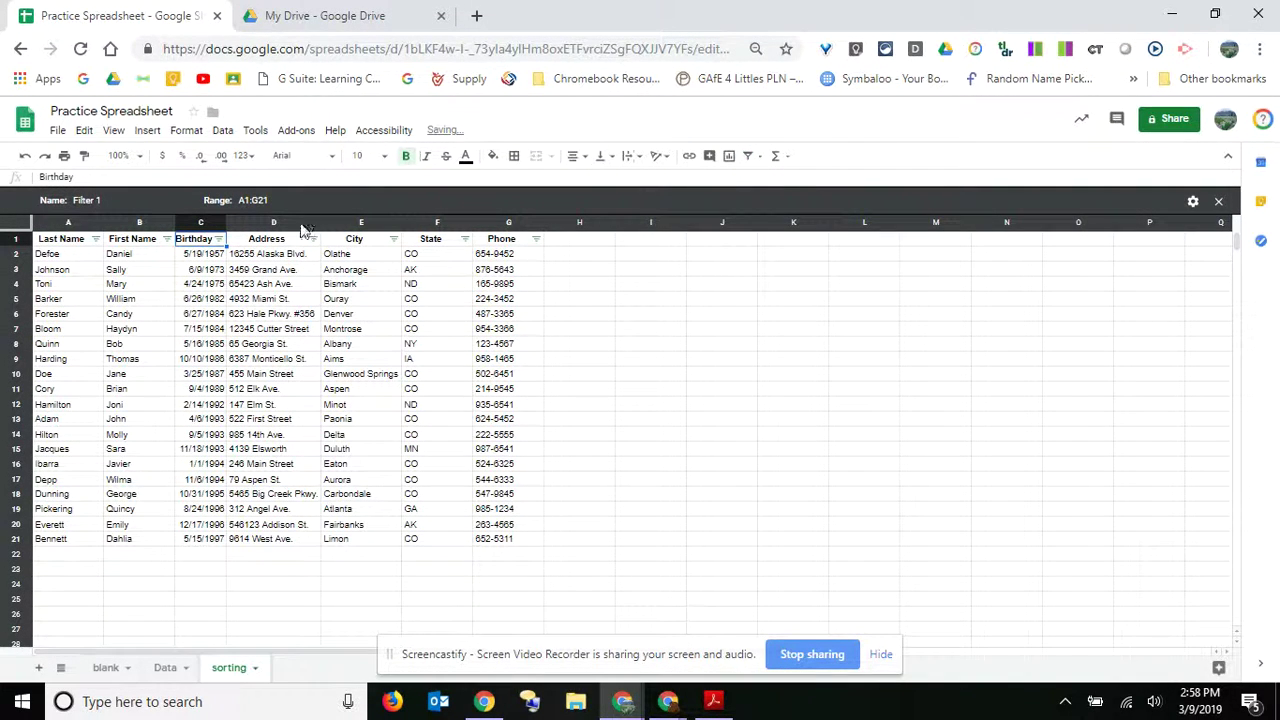
pyautogui.click(107, 199)
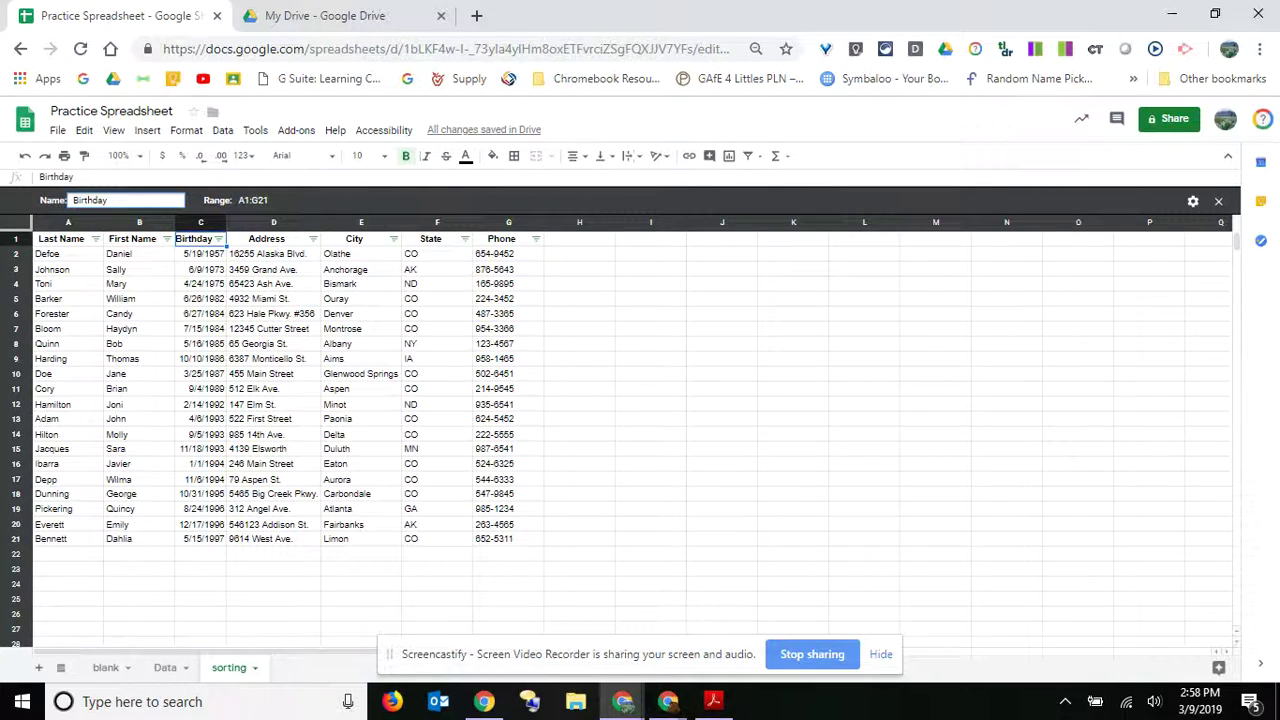
pyautogui.click(871, 482)
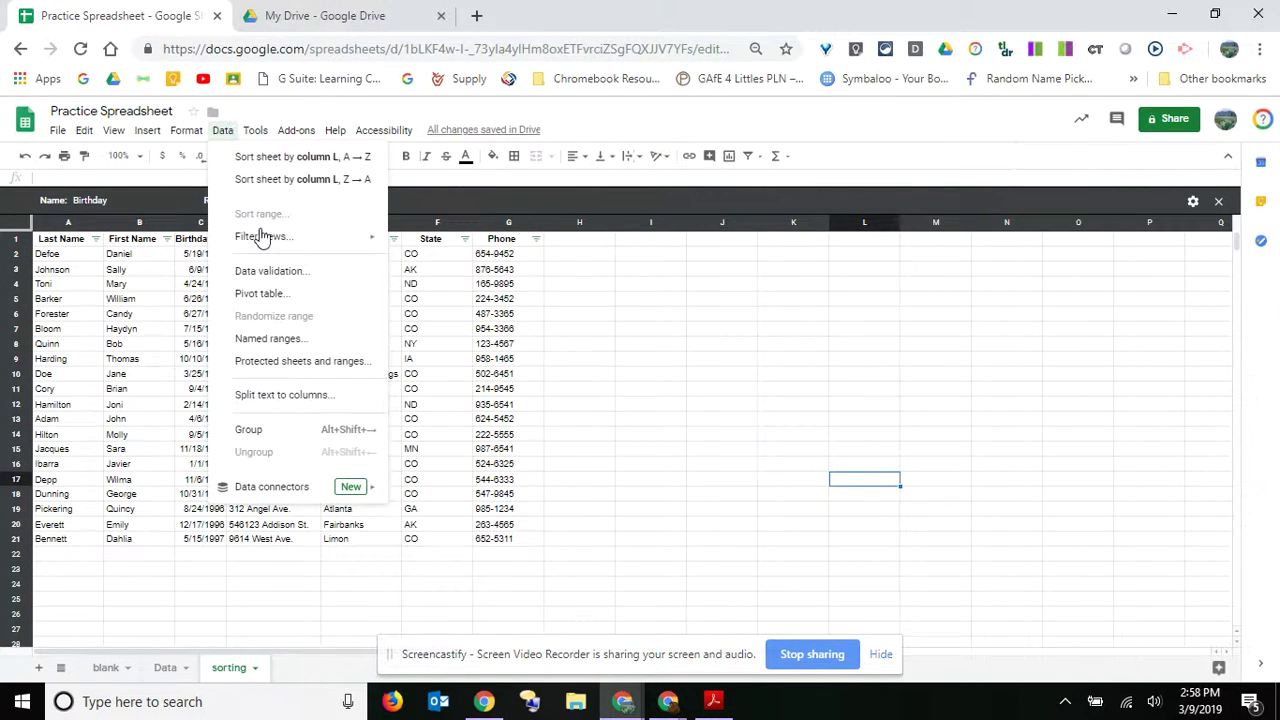
# - Examine the saved filter views and the options available for managing the Birthday filter view
pyautogui.moveTo(262, 237)
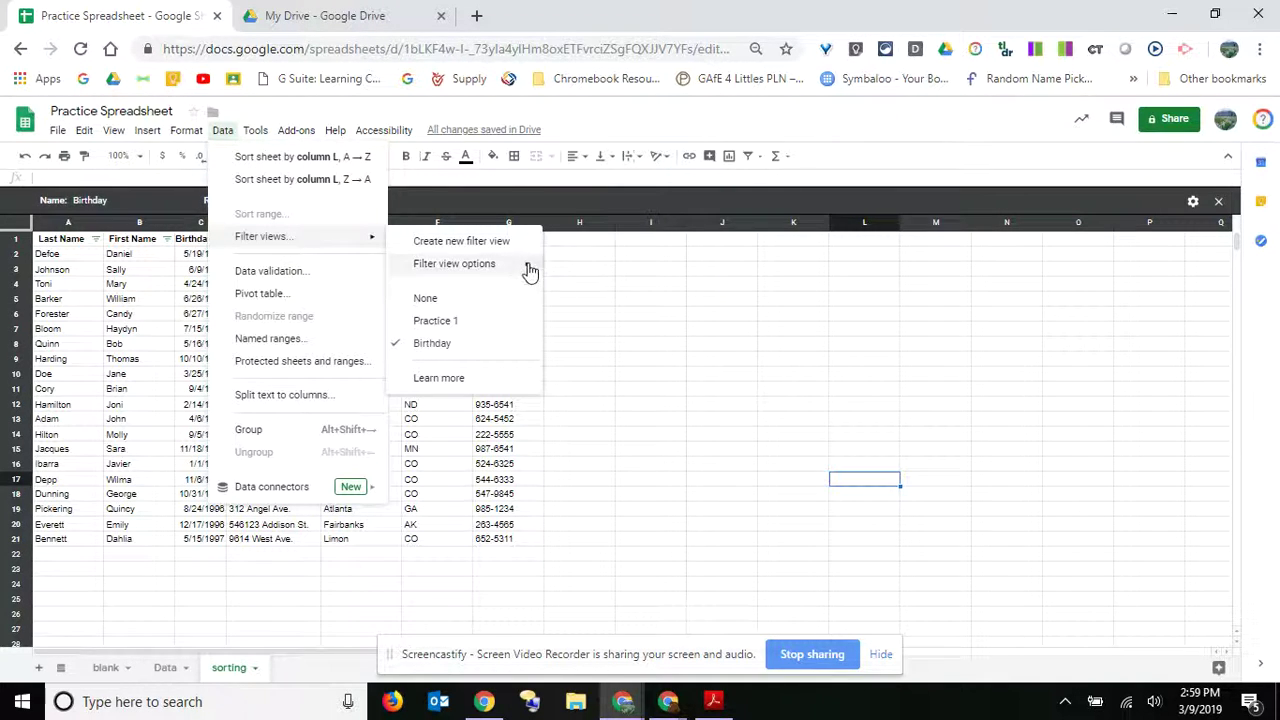
pyautogui.moveTo(529, 268)
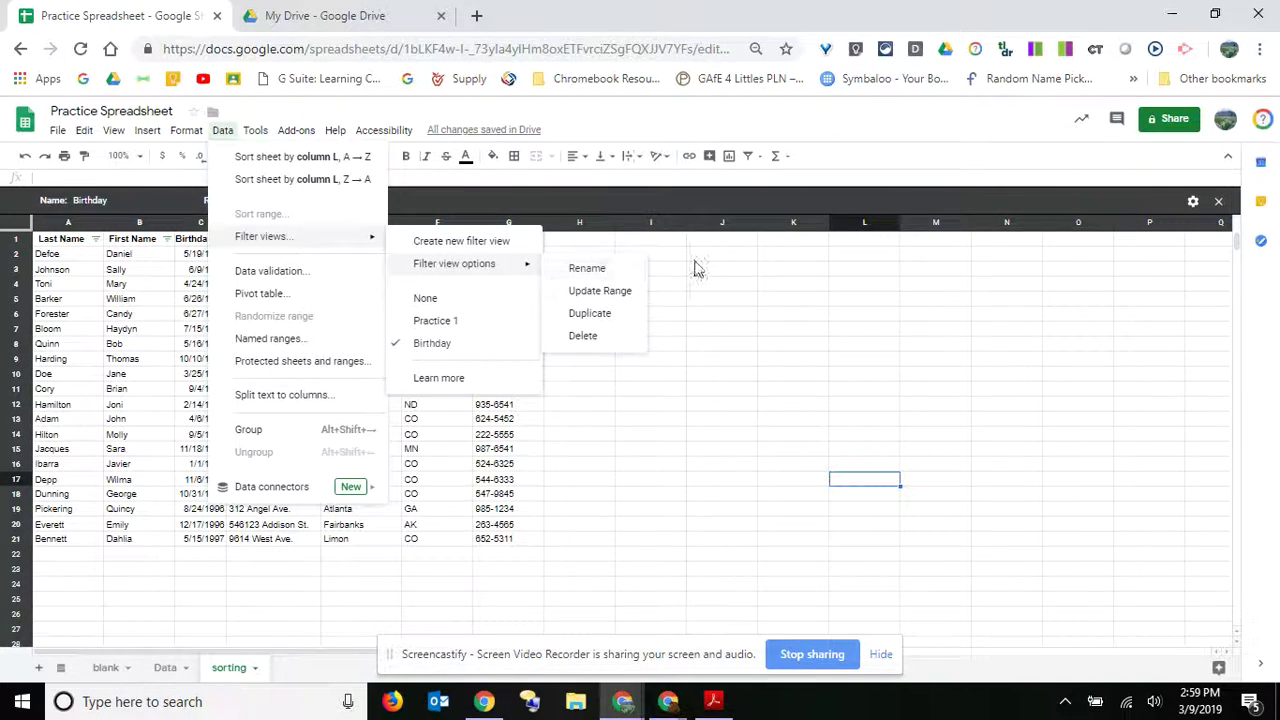